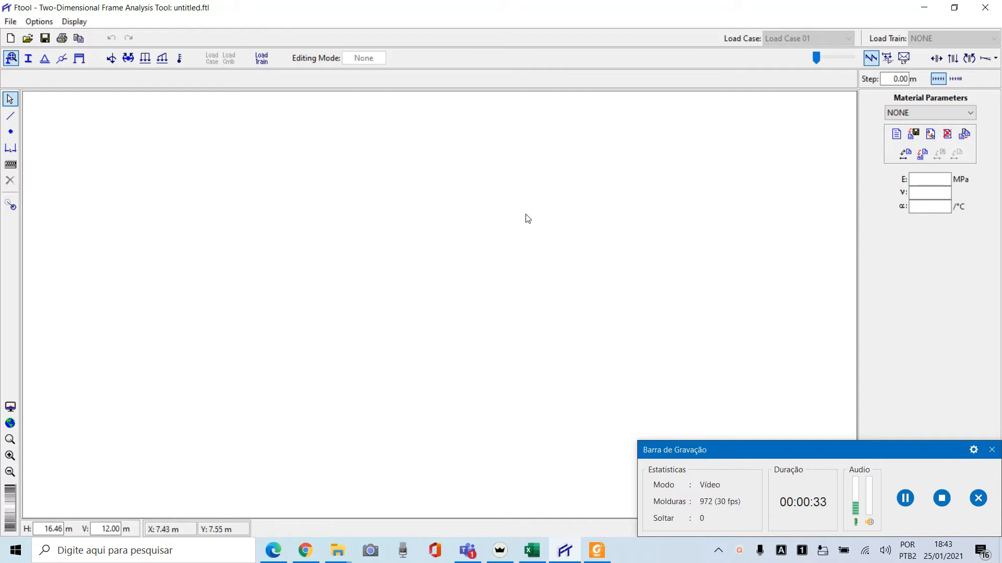
click(841, 454)
drag(841, 457, 836, 504)
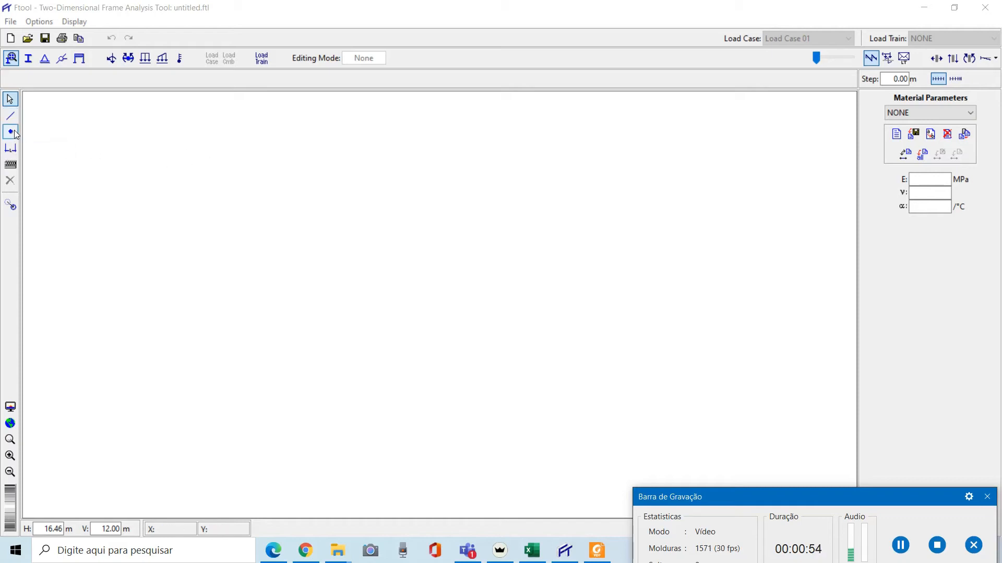
Switch to keyboard entry and insert nodes at coordinates (0, 0) and (2, 0) m
click(10, 167)
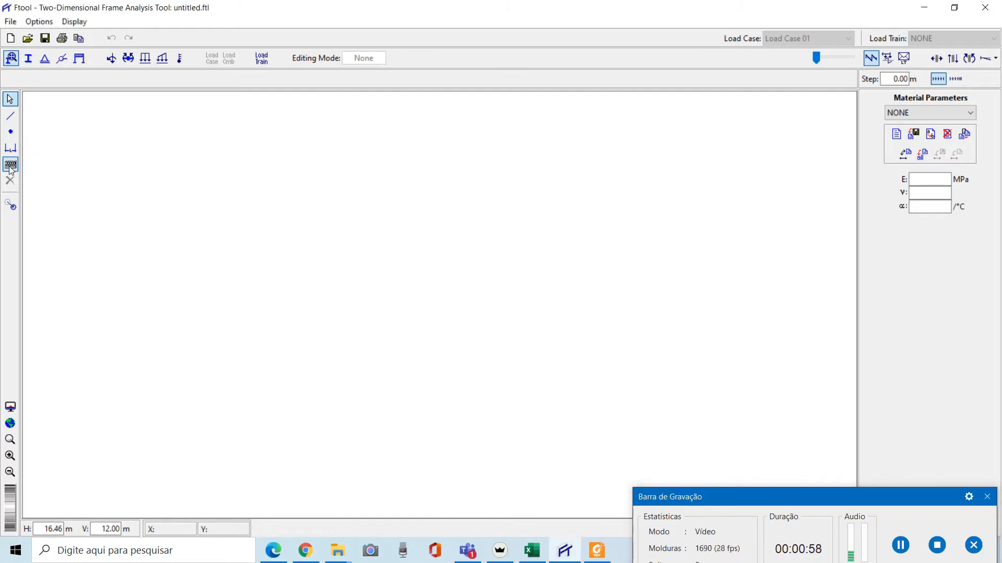
click(12, 134)
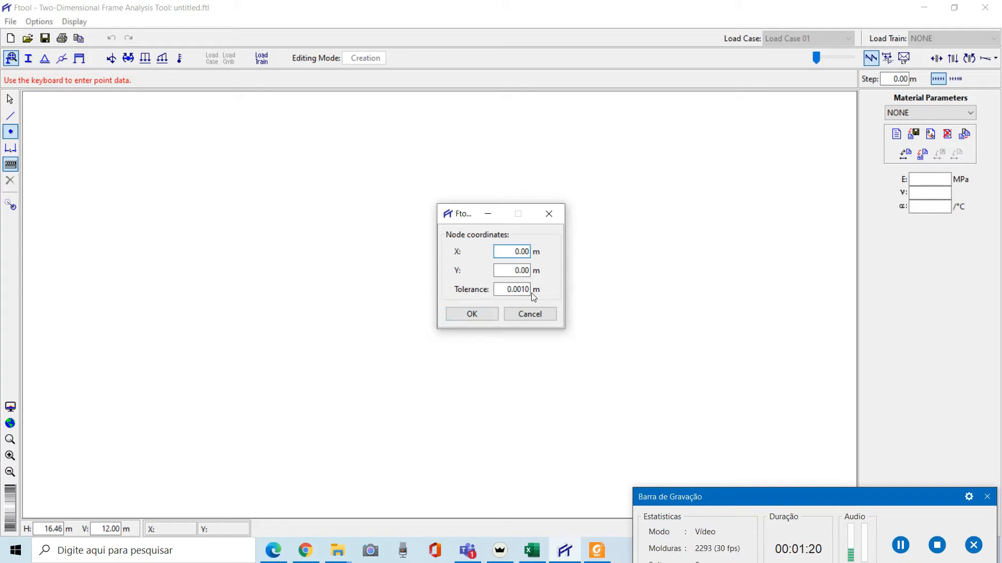
click(476, 315)
text(2)
key(Delete)
key(Return)
scroll(293, 385, up, 5)
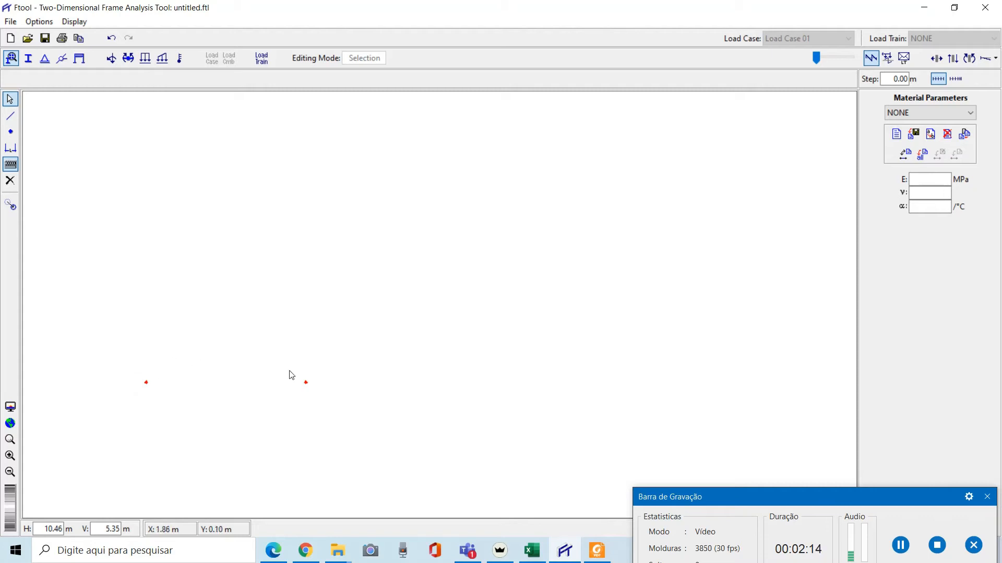
Insert another node at X = 4 m, Y = 0 m using keyboard coordinates
click(10, 132)
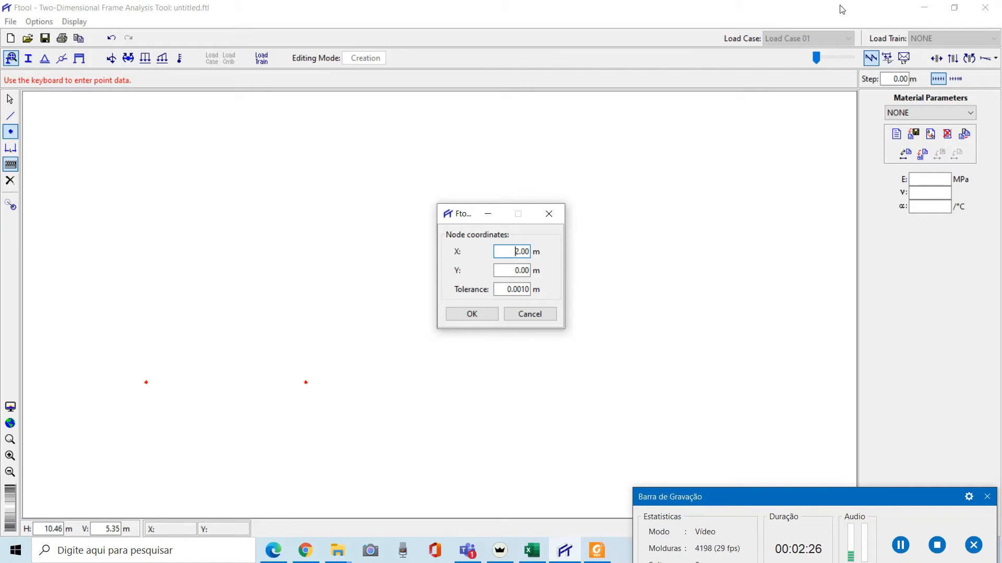
key(Delete)
text(4)
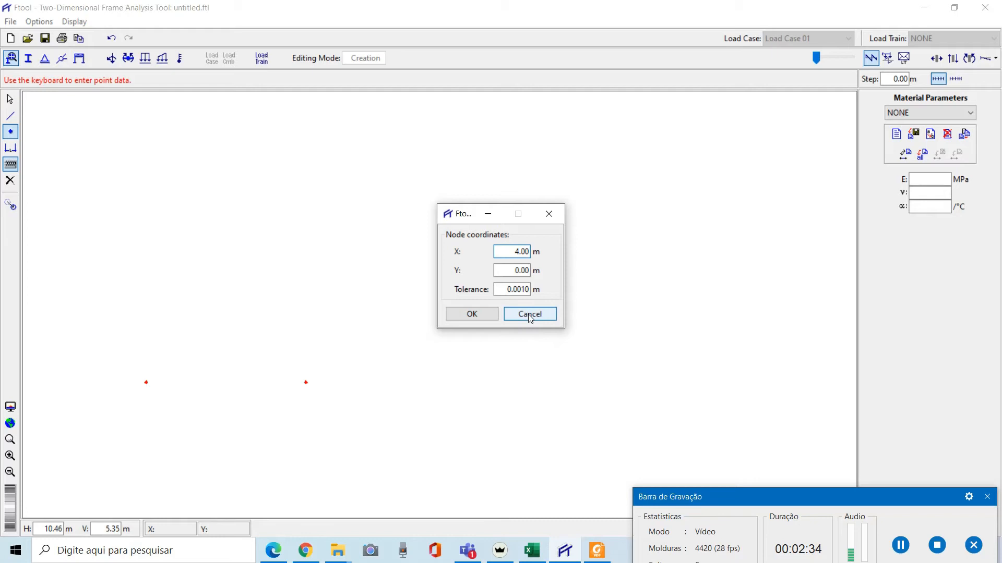
key(Return)
scroll(489, 344, down, 1)
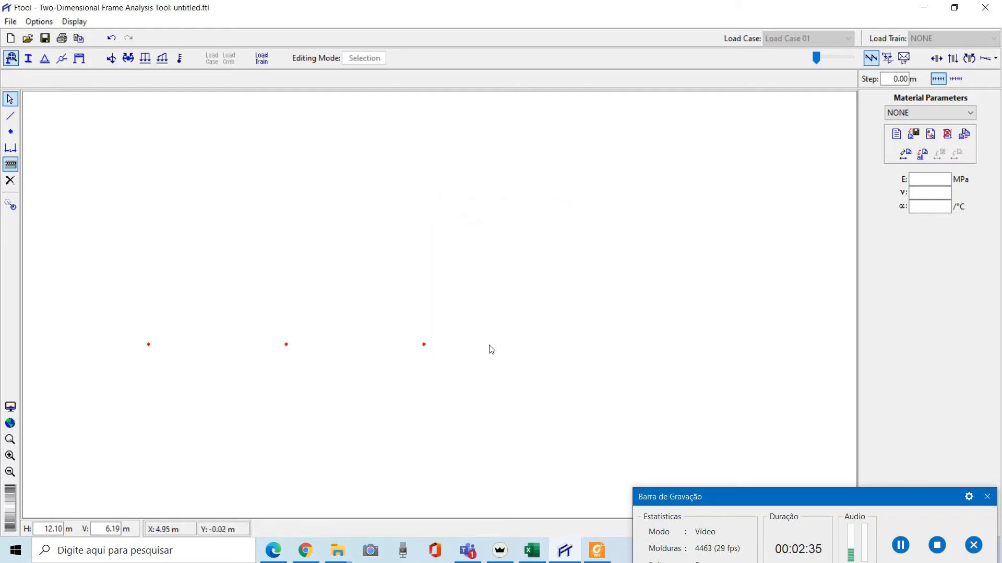
Insert a node at X = 7 m, Y = 0 m and close the coordinate dialog
click(11, 132)
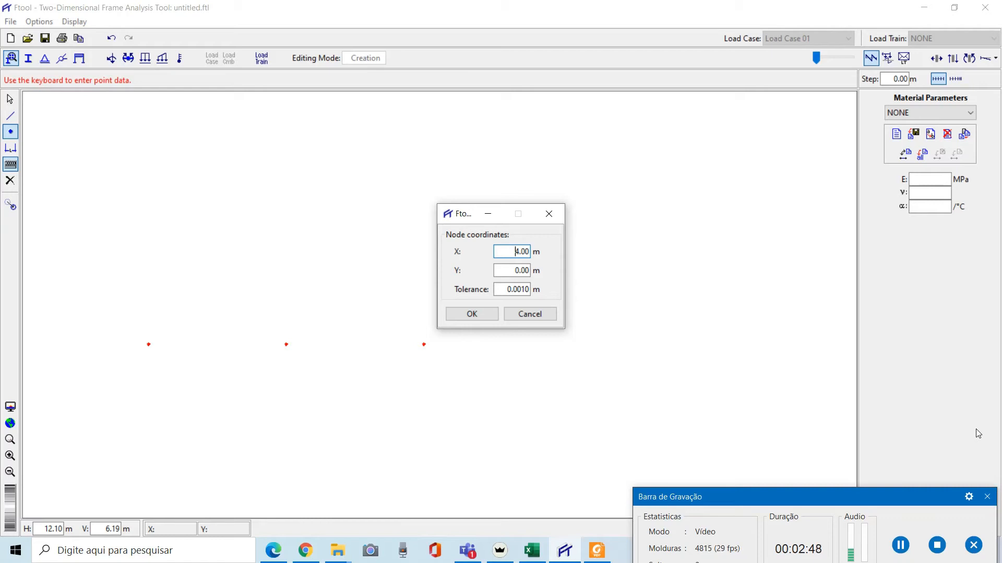
key(Delete)
text(7)
click(482, 312)
click(530, 315)
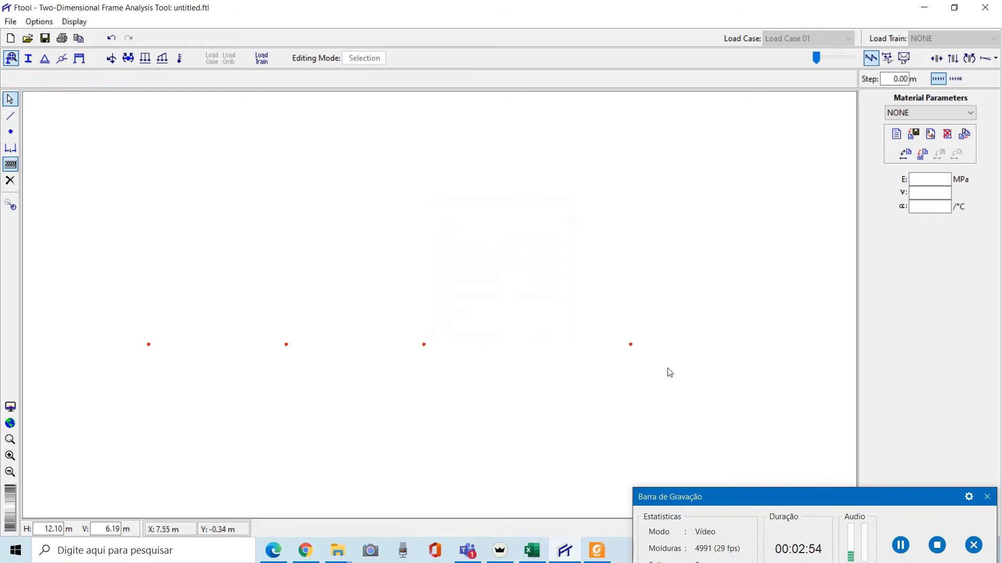
scroll(324, 293, down, 3)
scroll(479, 307, up, 2)
scroll(458, 315, down, 2)
scroll(365, 337, up, 4)
scroll(386, 280, down, 3)
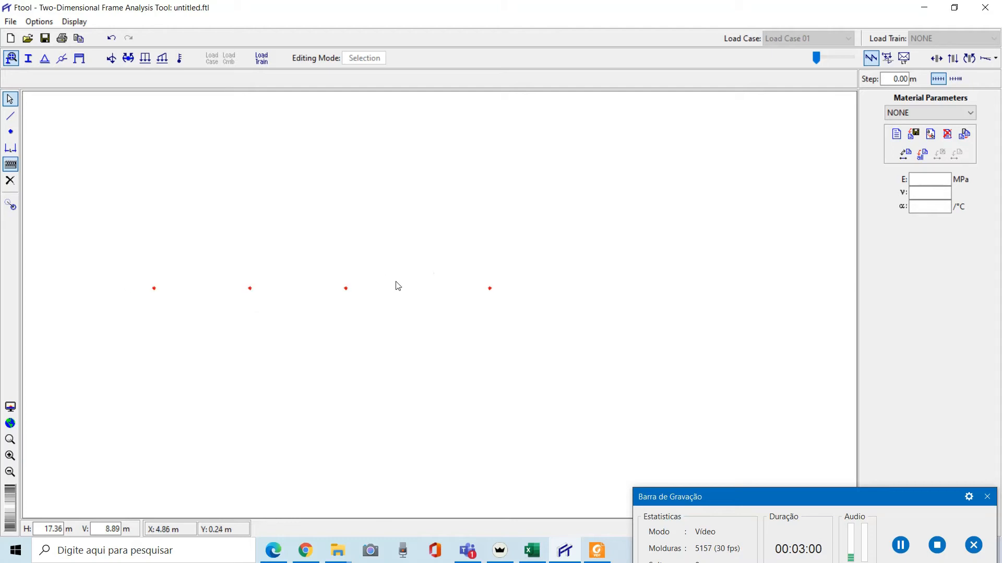
scroll(354, 279, up, 4)
scroll(368, 298, down, 3)
scroll(373, 303, down, 2)
scroll(372, 306, down, 7)
scroll(361, 304, up, 10)
scroll(396, 313, up, 1)
scroll(407, 317, down, 2)
scroll(363, 305, up, 3)
scroll(365, 309, down, 2)
scroll(367, 311, up, 2)
scroll(396, 311, down, 2)
scroll(380, 314, up, 1)
scroll(313, 295, down, 1)
scroll(501, 289, up, 1)
scroll(321, 299, down, 1)
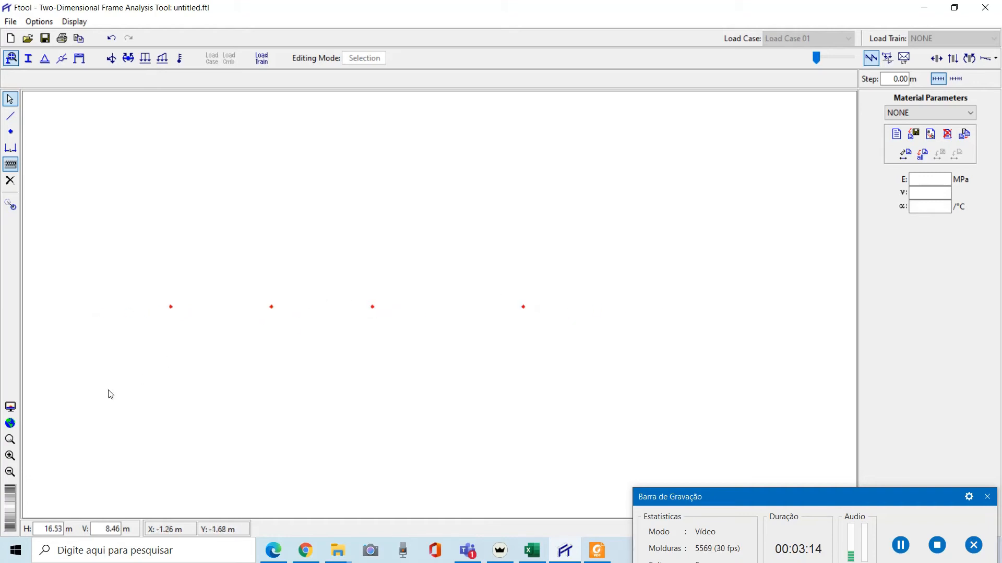
mouse_move(15, 503)
mouse_down()
mouse_move(14, 524)
mouse_move(11, 486)
mouse_move(13, 525)
mouse_move(14, 495)
mouse_up()
drag(13, 489, 13, 516)
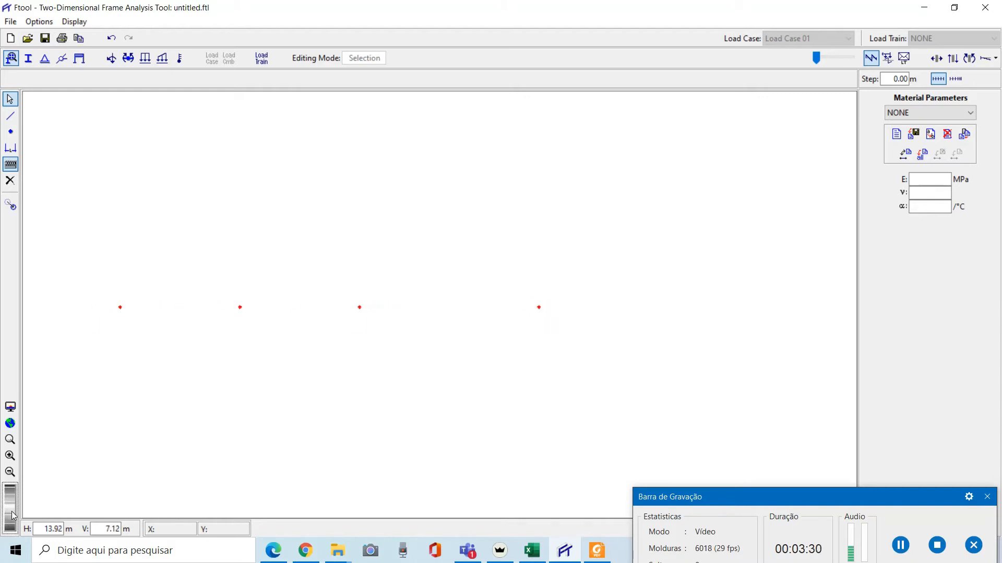
Insert the last node at X = 12 m, Y = 0 m and close the coordinate dialog
click(11, 132)
click(12, 135)
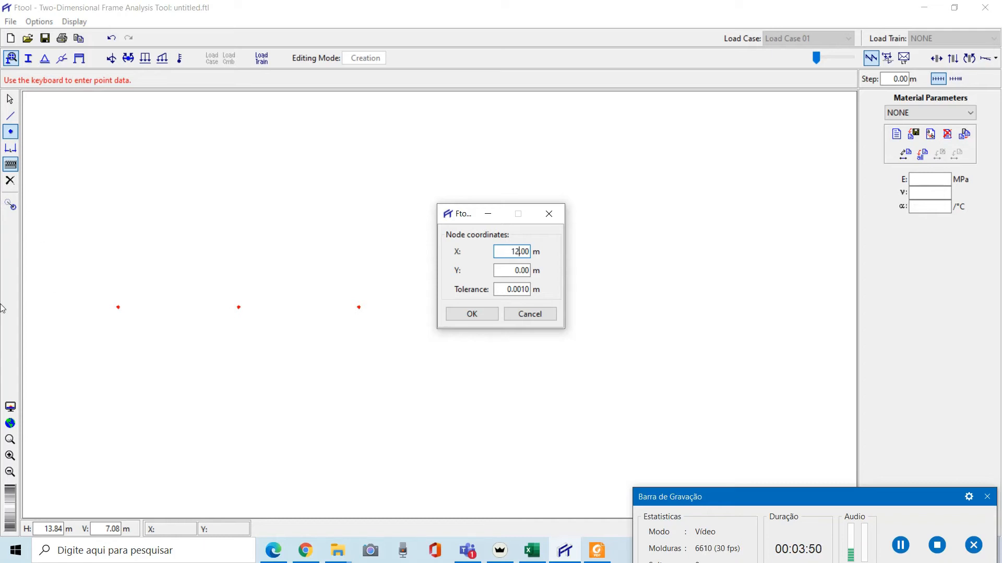
click(471, 314)
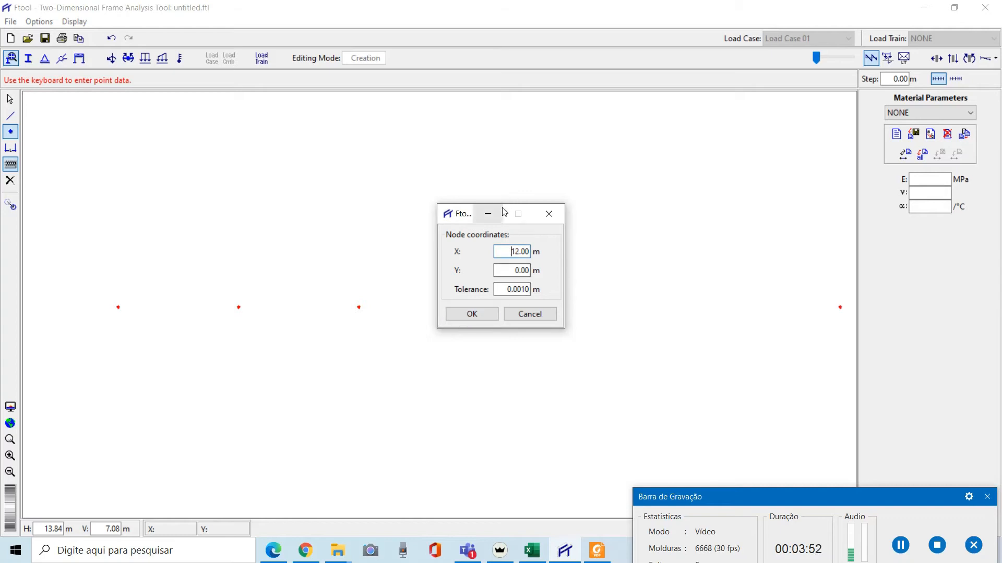
click(530, 314)
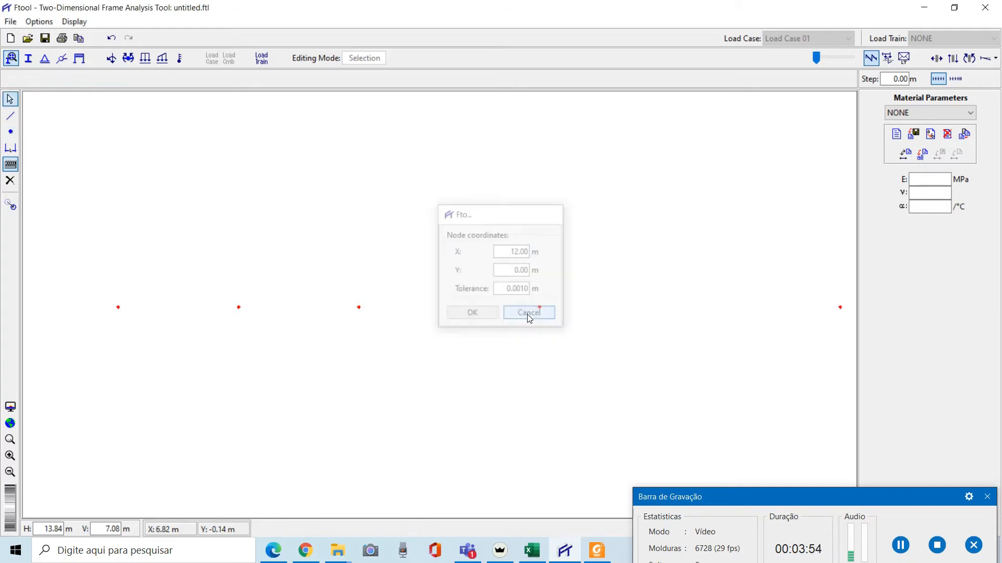
Draw a member spanning from the node at 0 m to the node at 12 m
scroll(543, 292, up, 1)
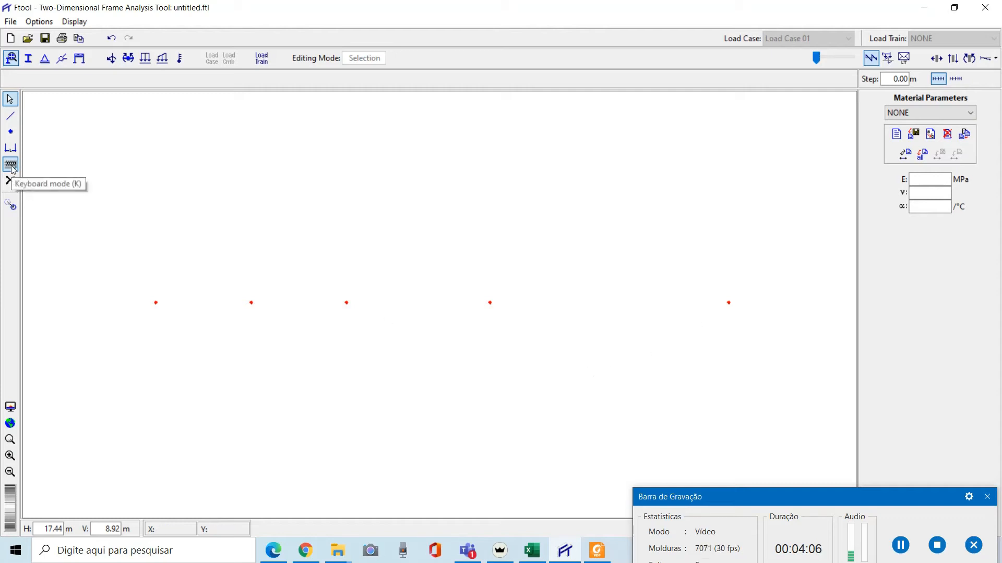
click(11, 116)
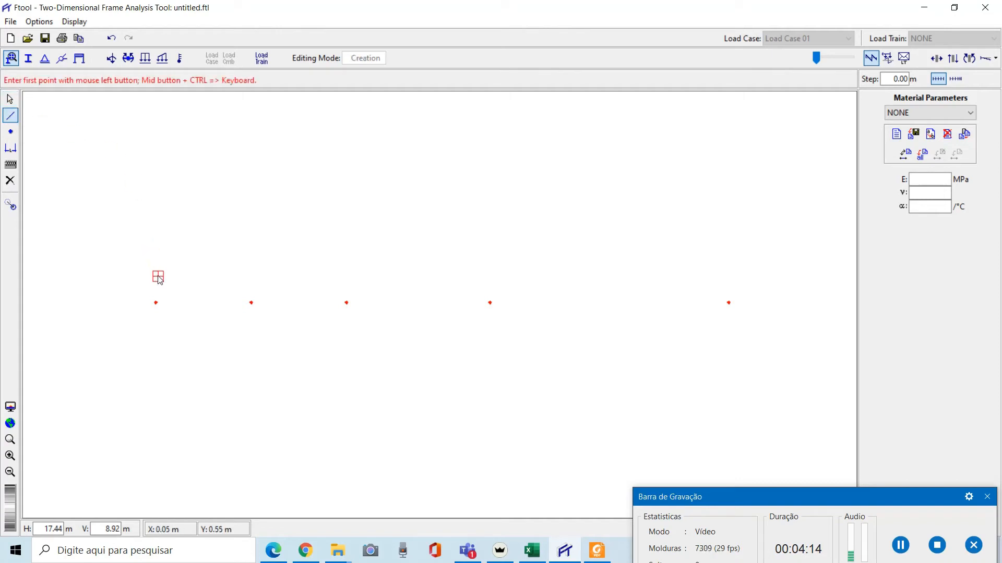
click(156, 303)
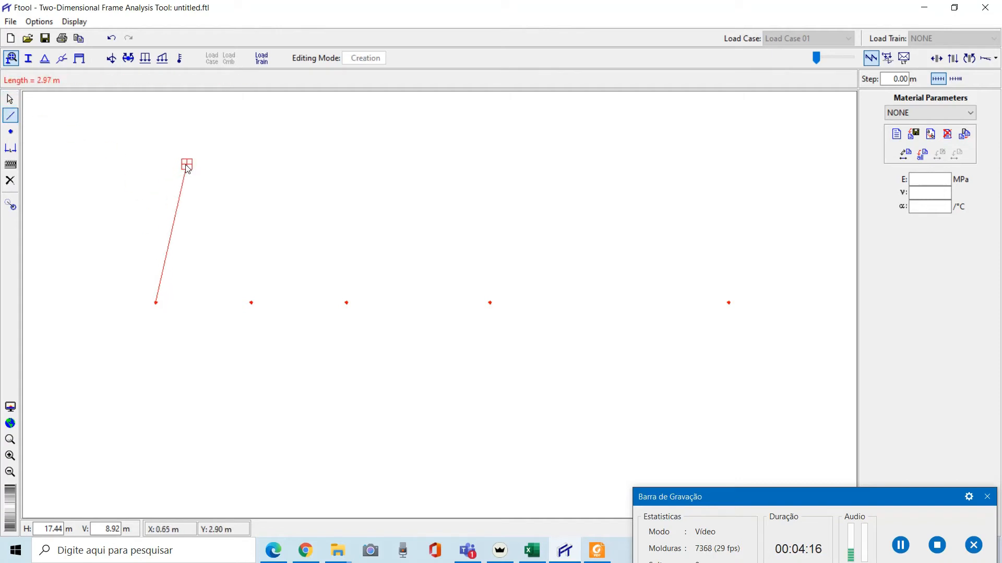
click(730, 303)
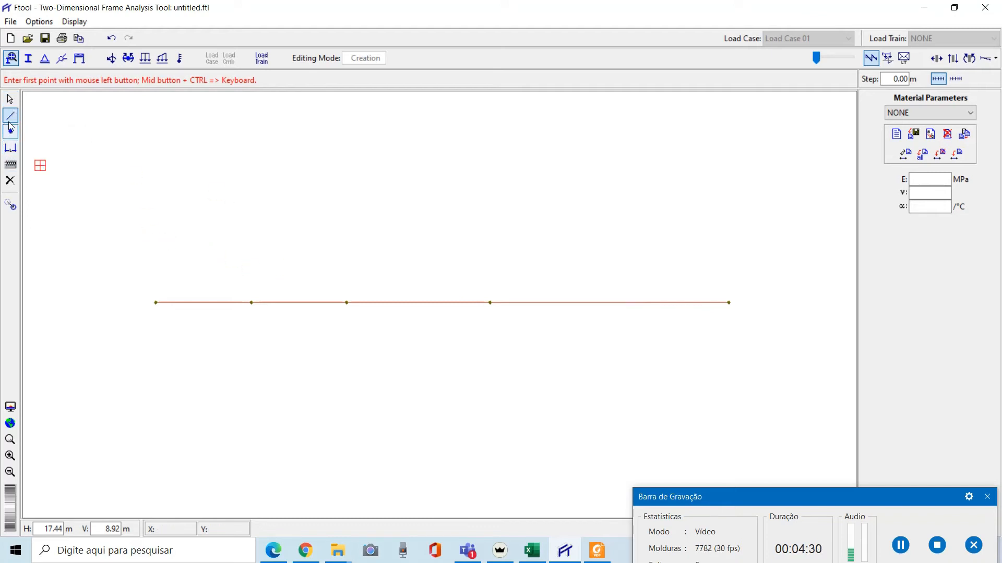
key(Escape)
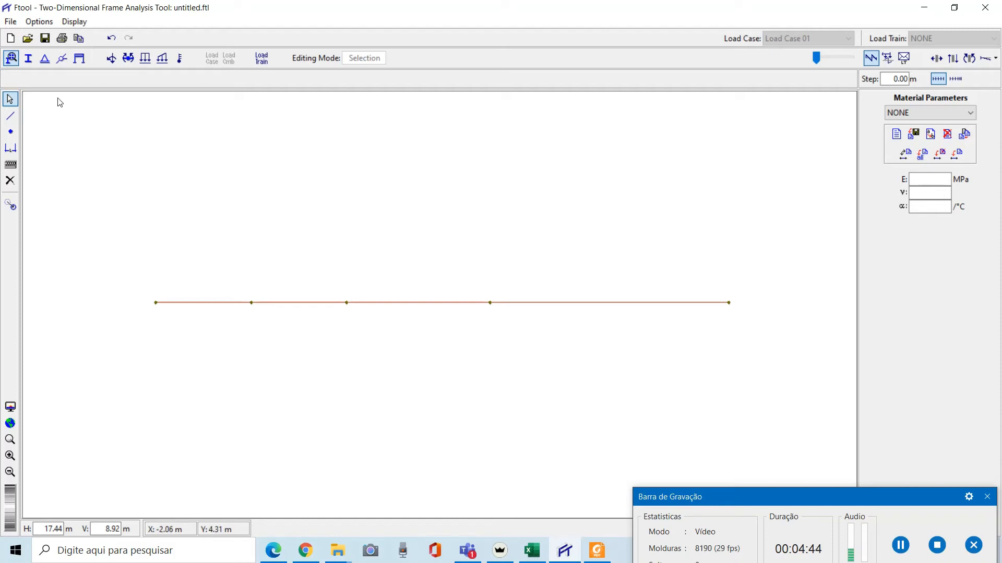
Assign a pinned support, fixing X and Y displacement, to the node at 0 m
click(46, 60)
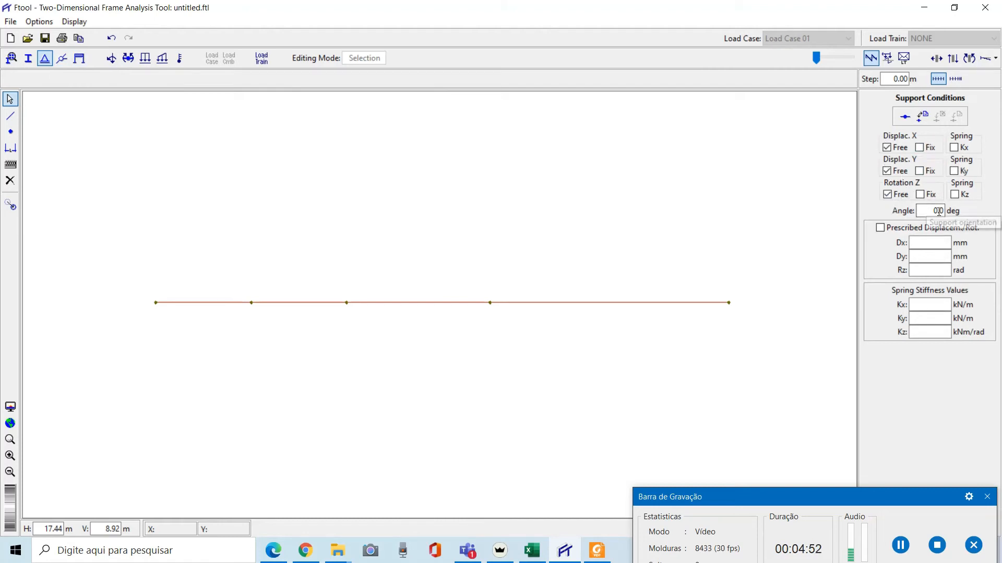
click(516, 238)
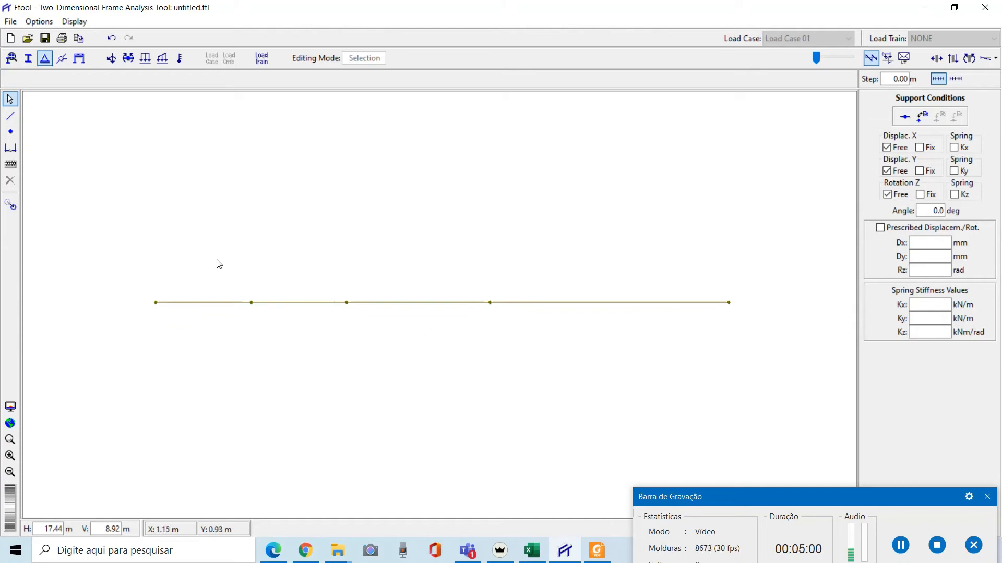
drag(133, 223, 220, 426)
click(920, 171)
click(921, 148)
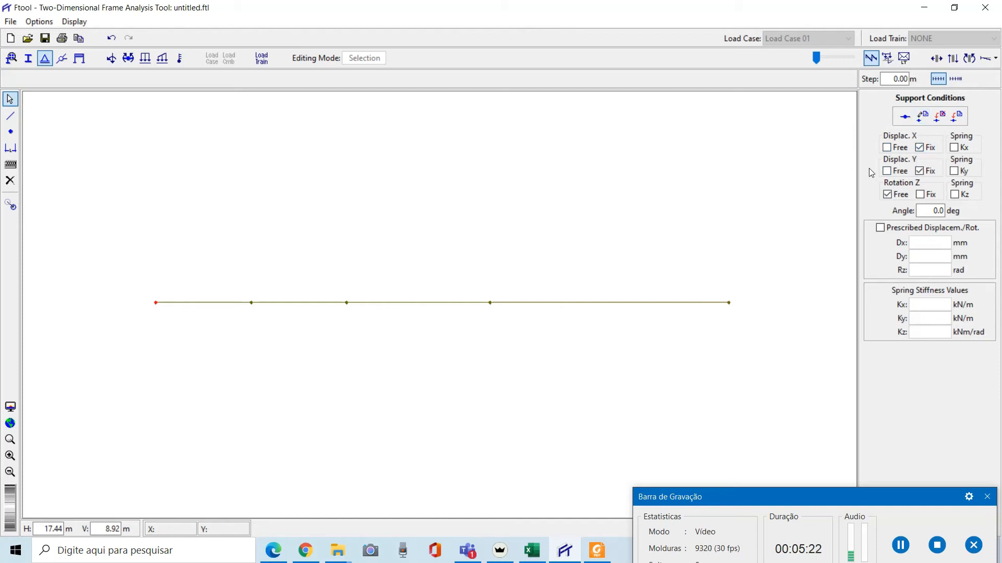
click(956, 118)
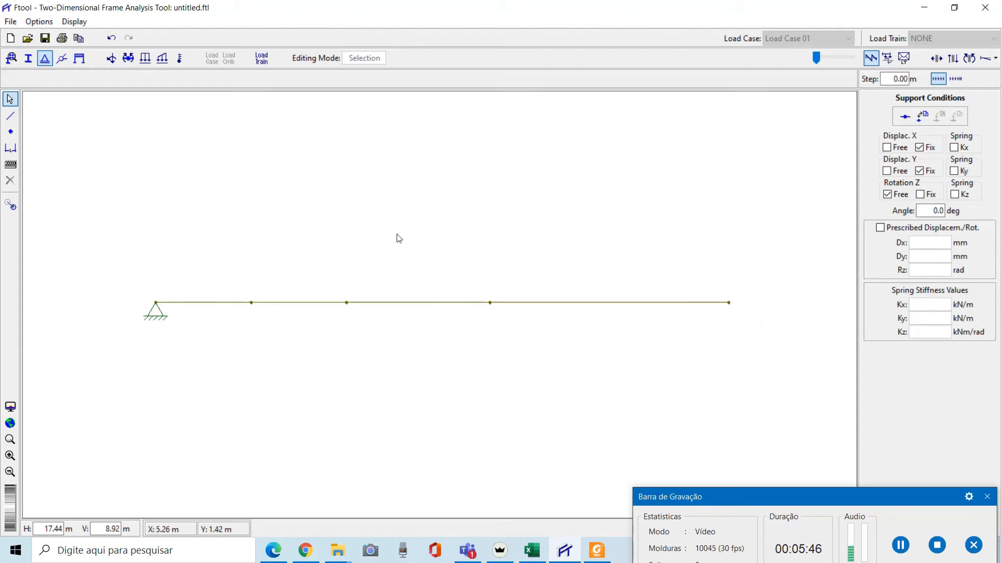
Assign roller supports with X free and Y fixed to the nodes at 7 m and 12 m
drag(456, 244, 525, 369)
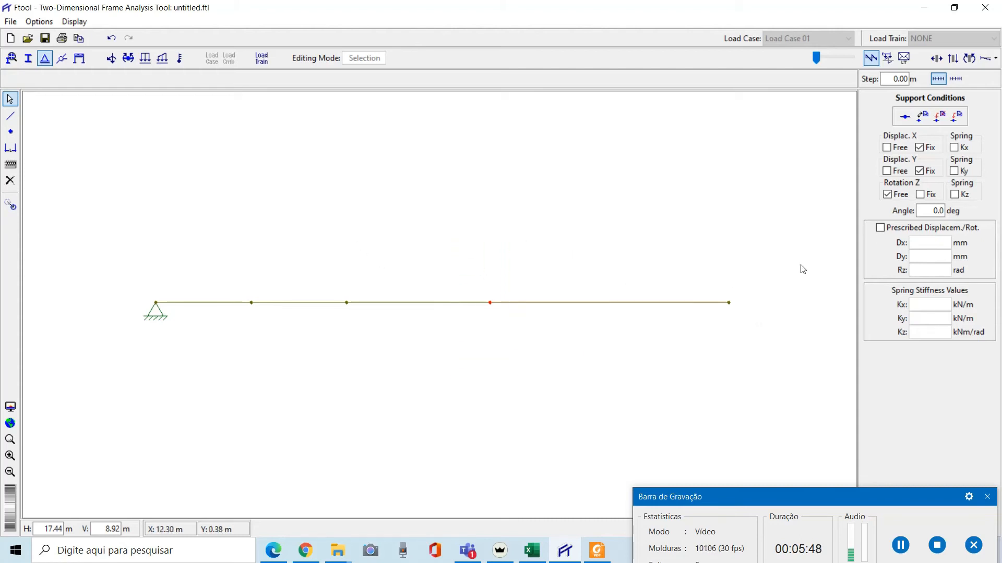
click(887, 148)
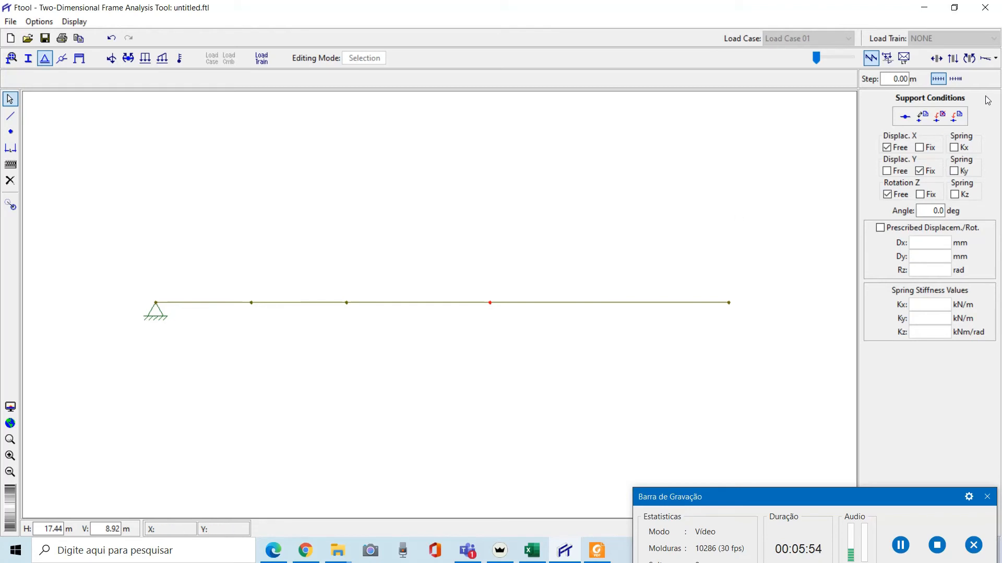
click(957, 117)
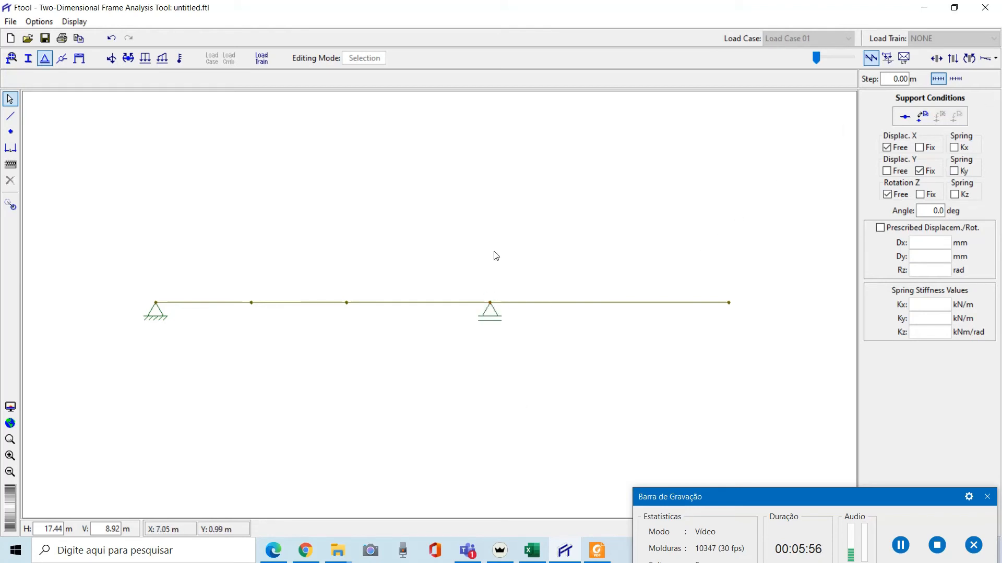
drag(695, 225, 776, 365)
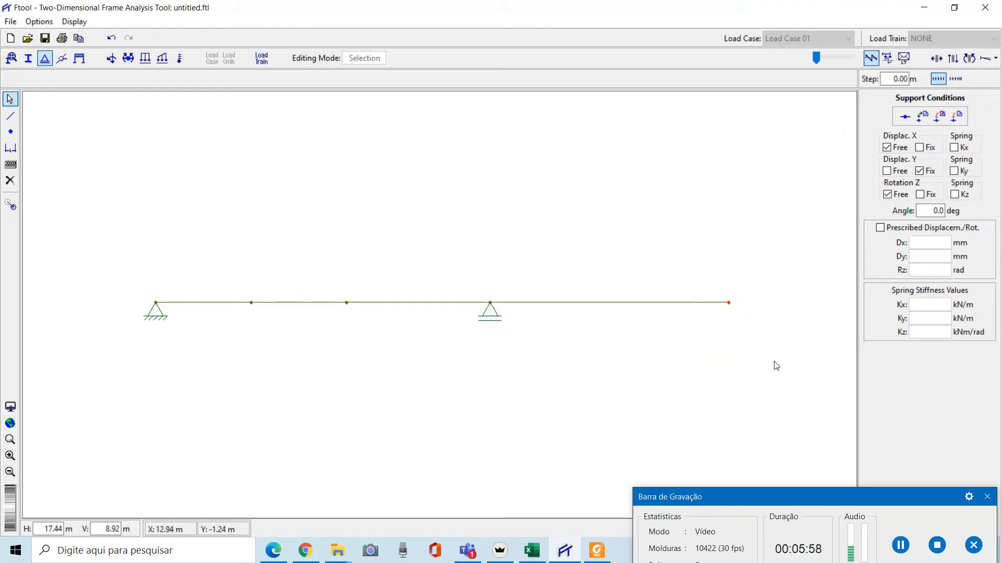
click(951, 120)
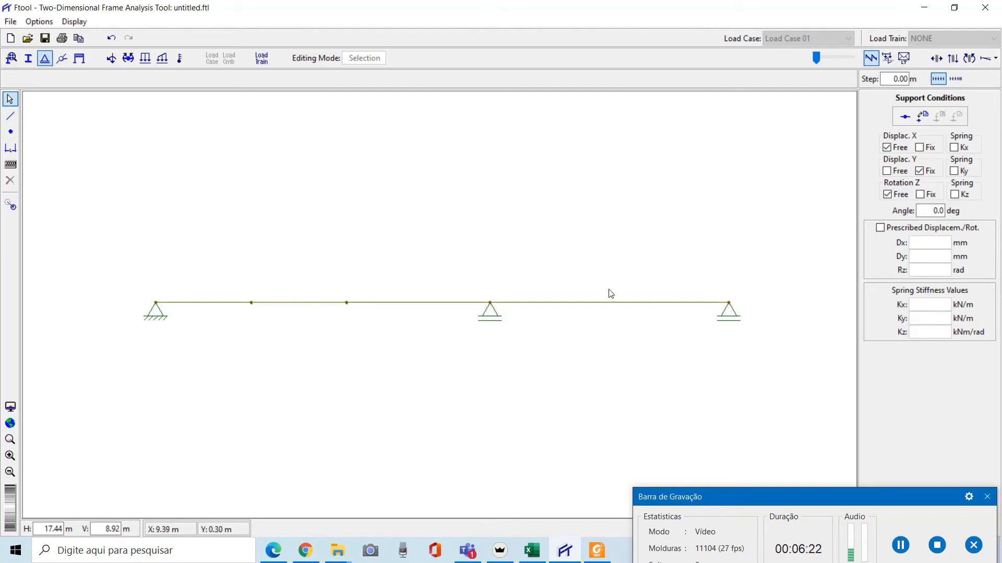
Create a new nodal load named F1
click(112, 59)
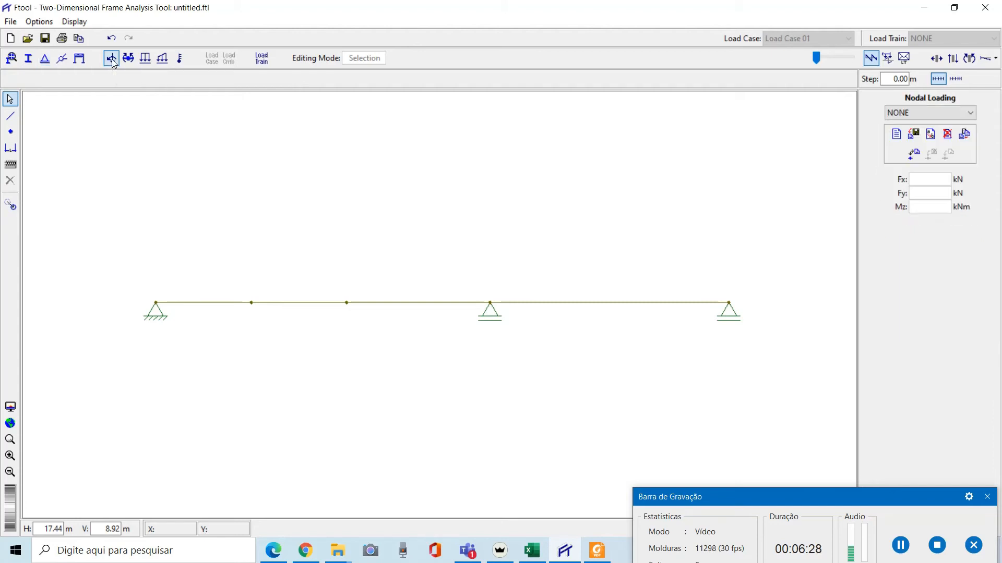
click(897, 136)
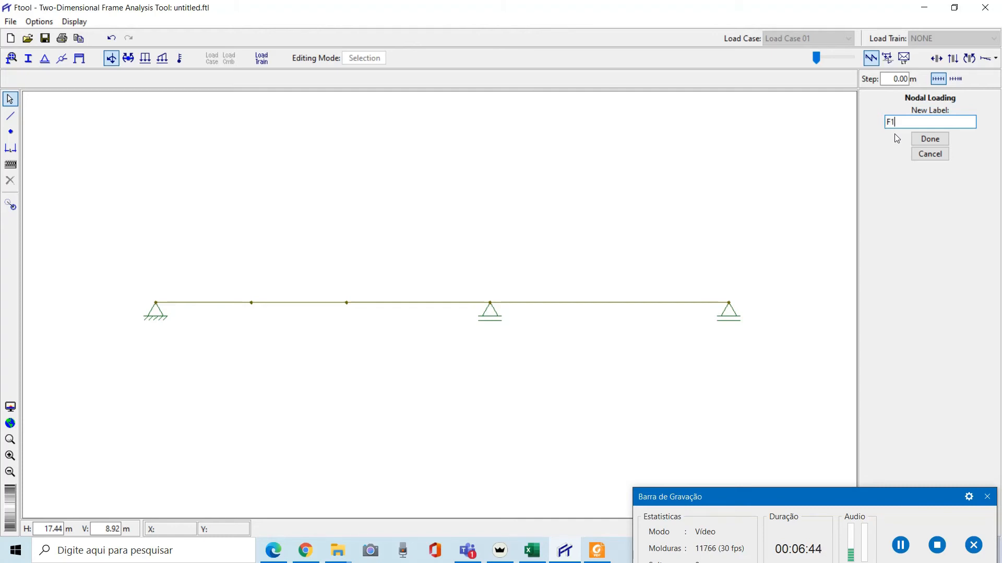
click(925, 140)
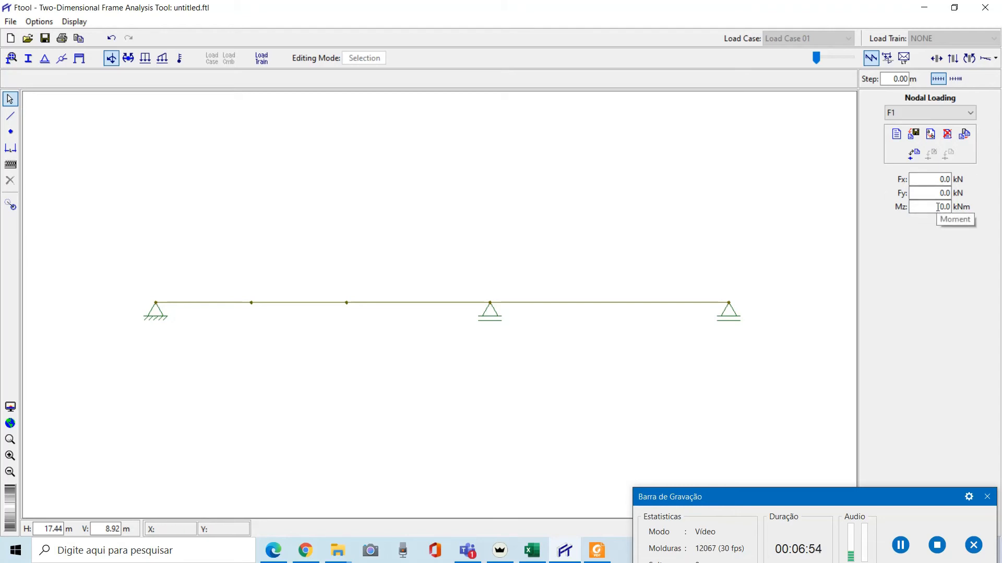
Set load F1 to Fy -5 kN and apply it to the node at 2 m
double_click(950, 192)
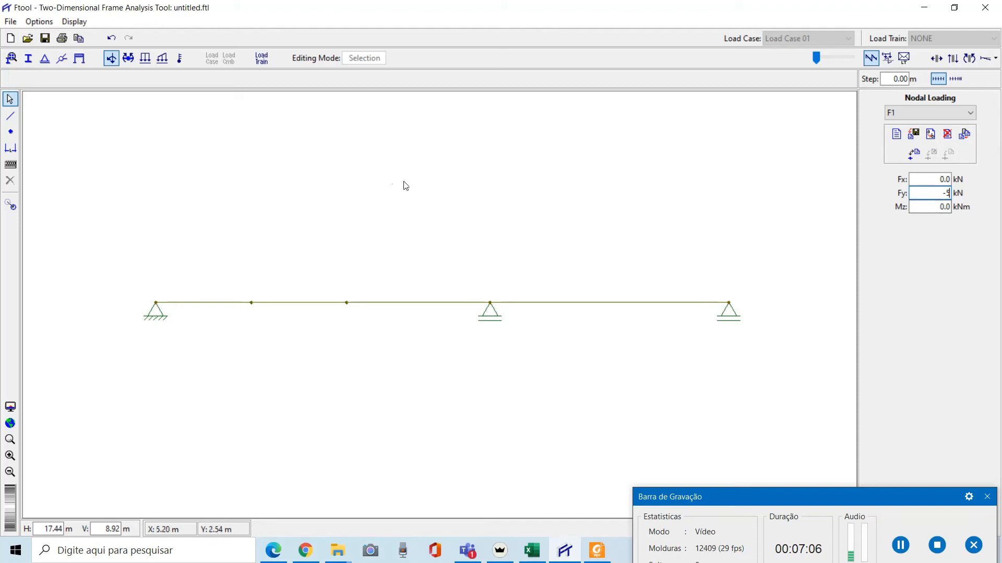
drag(216, 217, 300, 375)
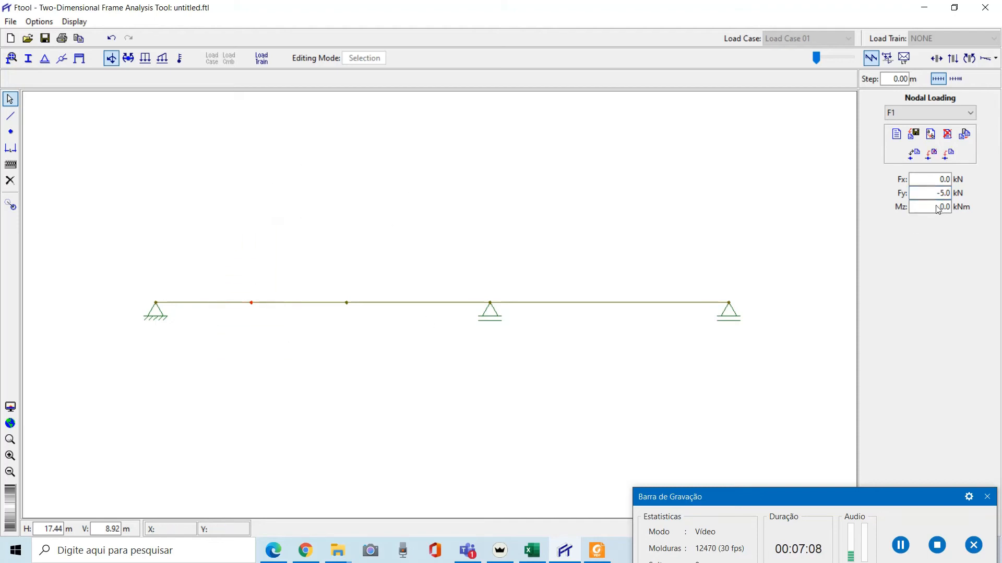
click(949, 156)
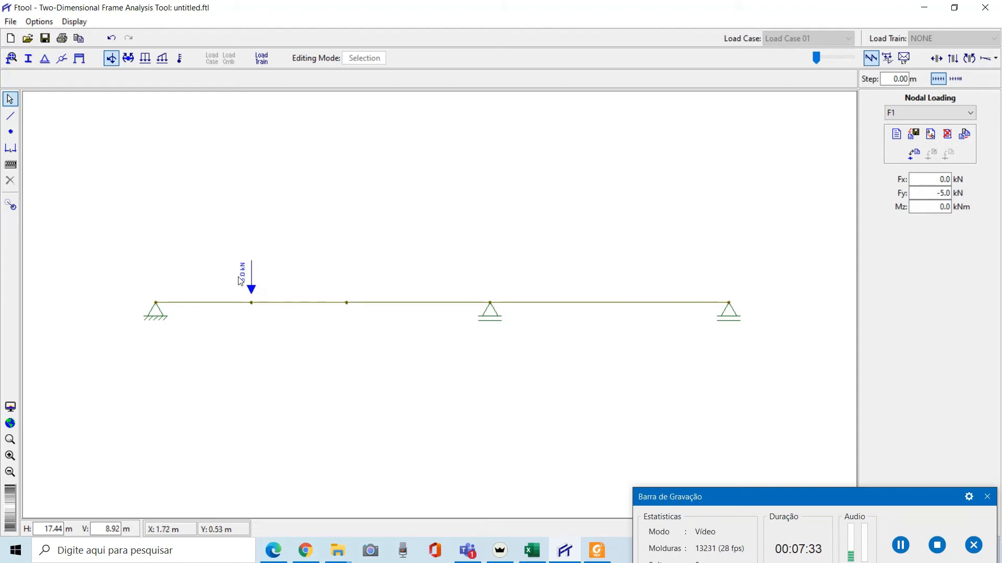
Create nodal load F2 with Fy -7 kN and apply it to the node at 4 m
click(897, 136)
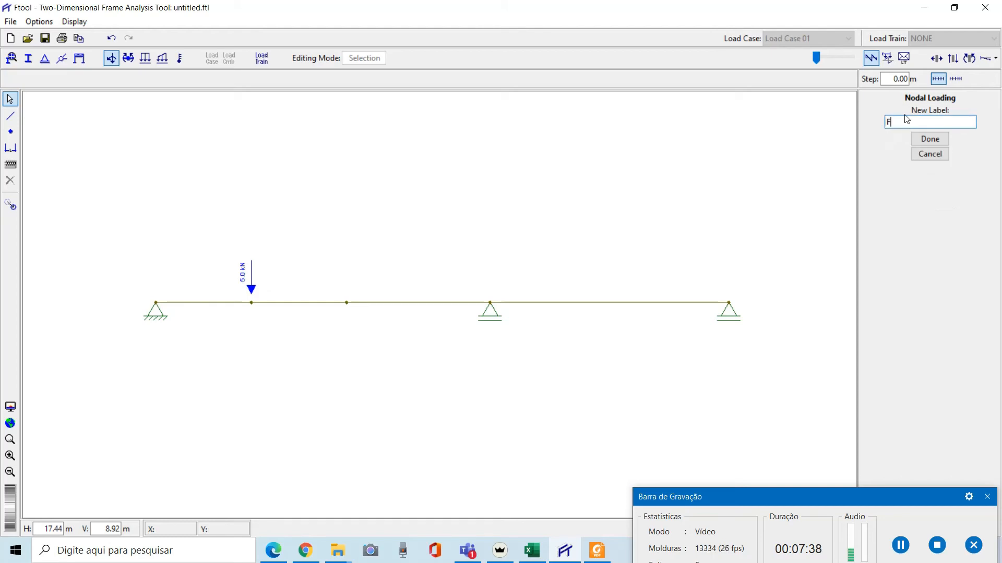
click(936, 140)
double_click(934, 194)
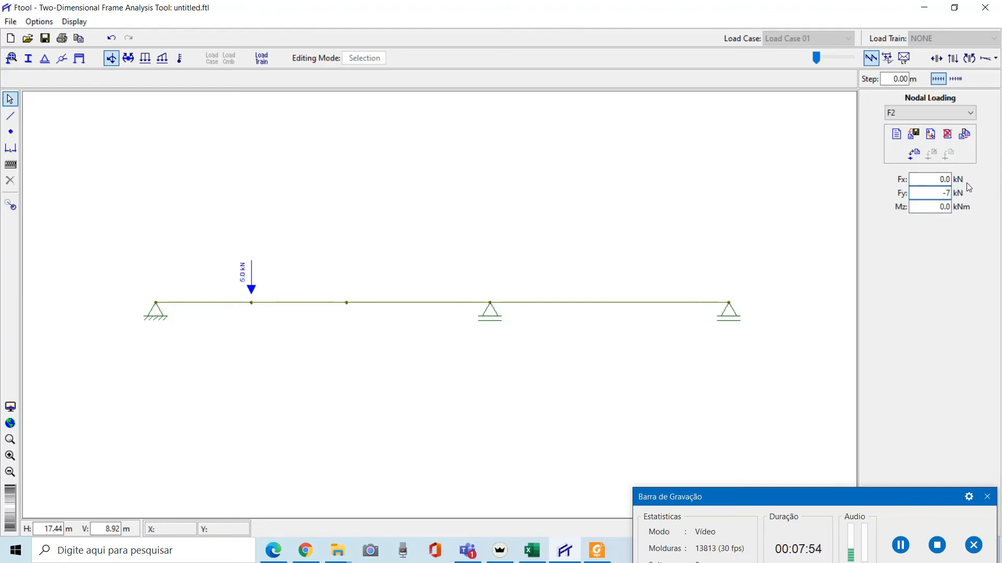
drag(324, 250, 369, 347)
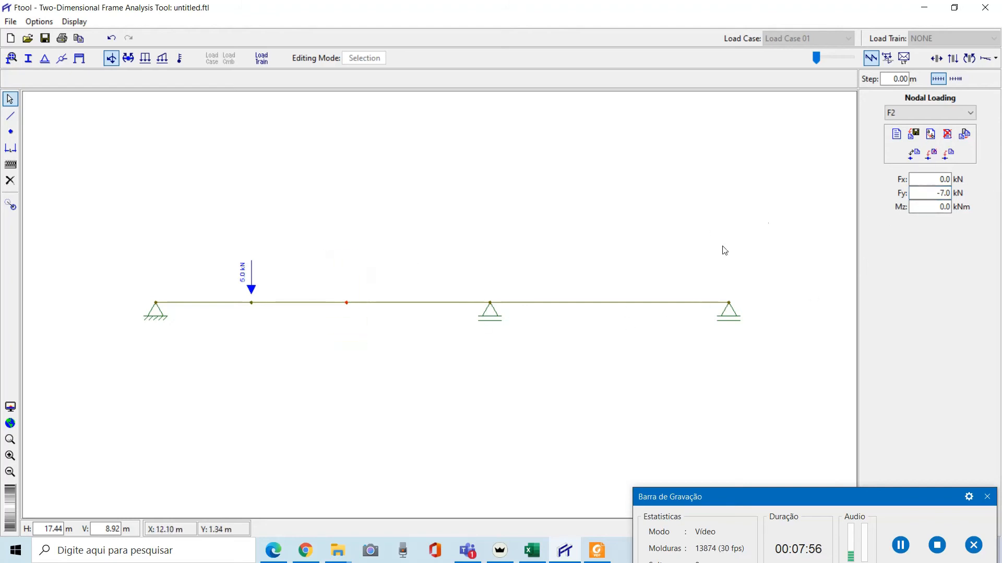
click(913, 153)
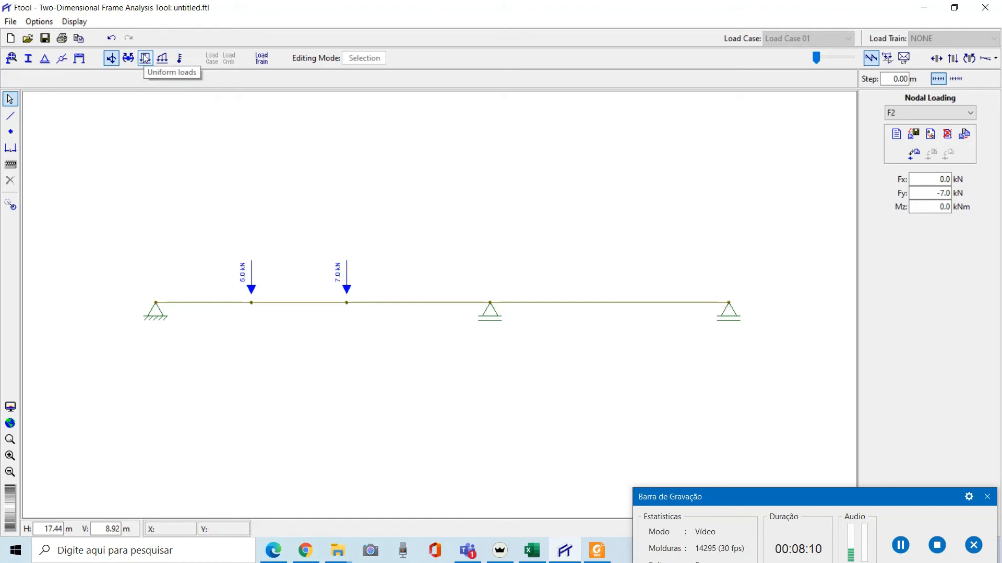
Create uniform load DIST1 with Qy -15 kN/m and apply it to the member between 7 m and 12 m
click(145, 59)
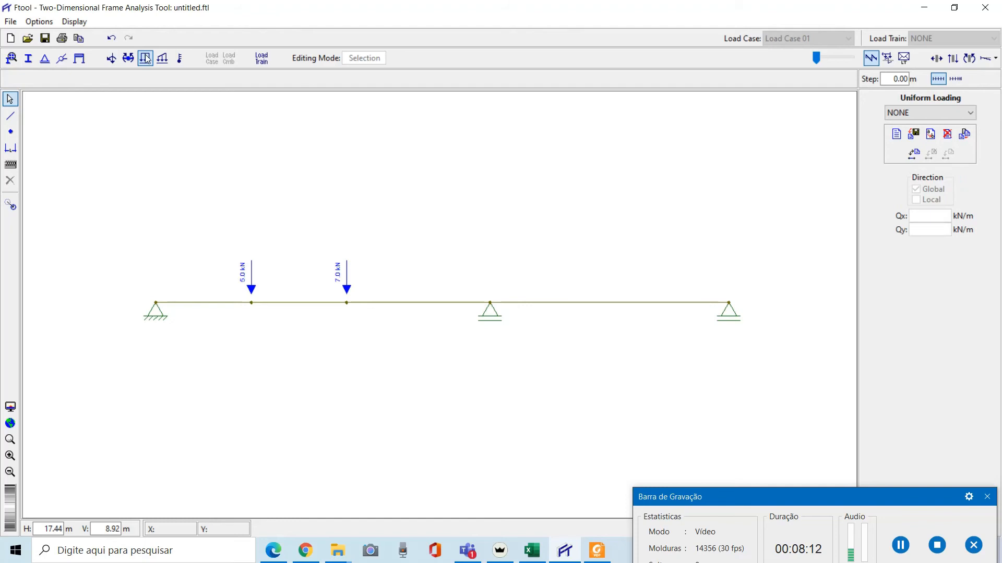
click(900, 135)
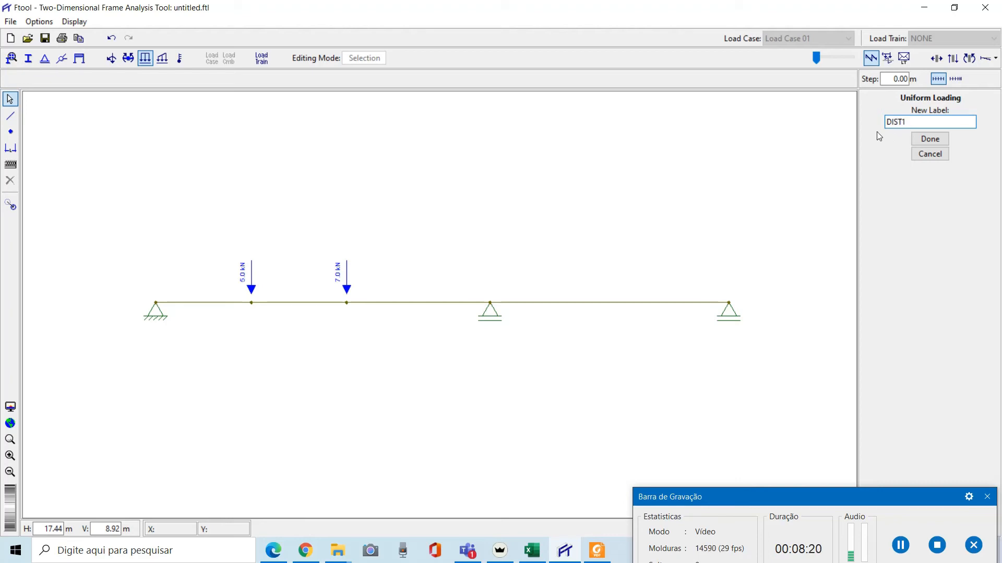
click(939, 138)
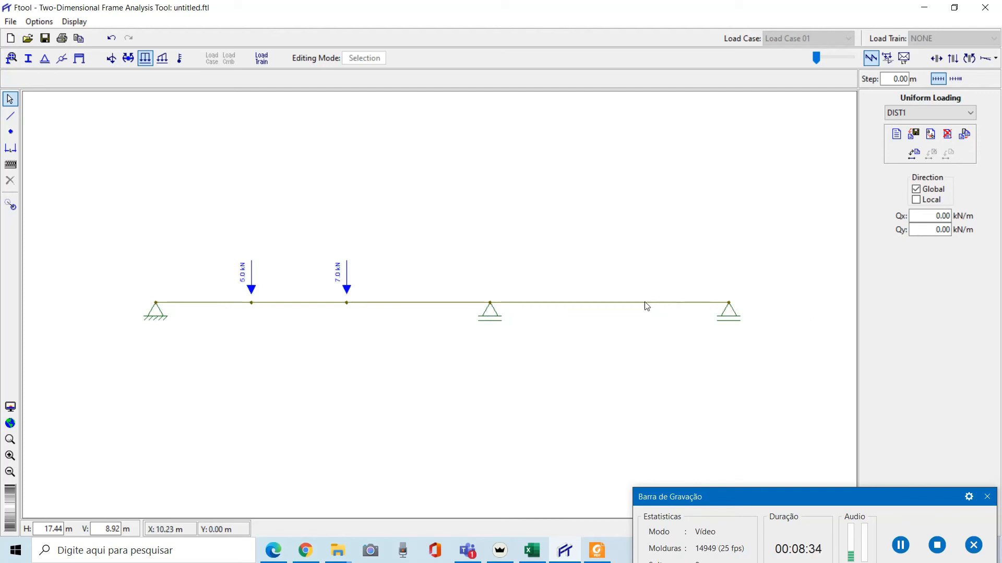
click(919, 230)
drag(471, 234, 787, 348)
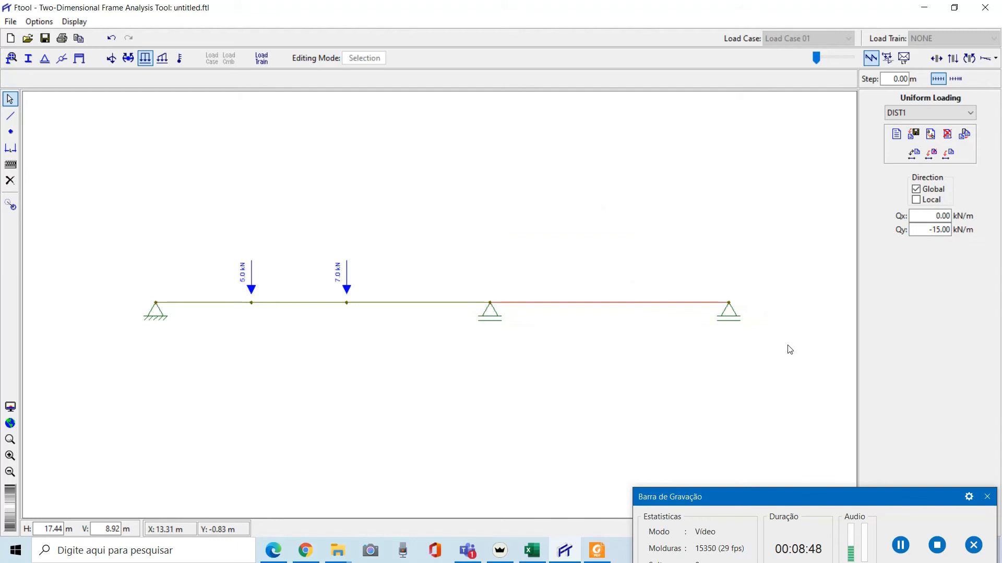
click(948, 153)
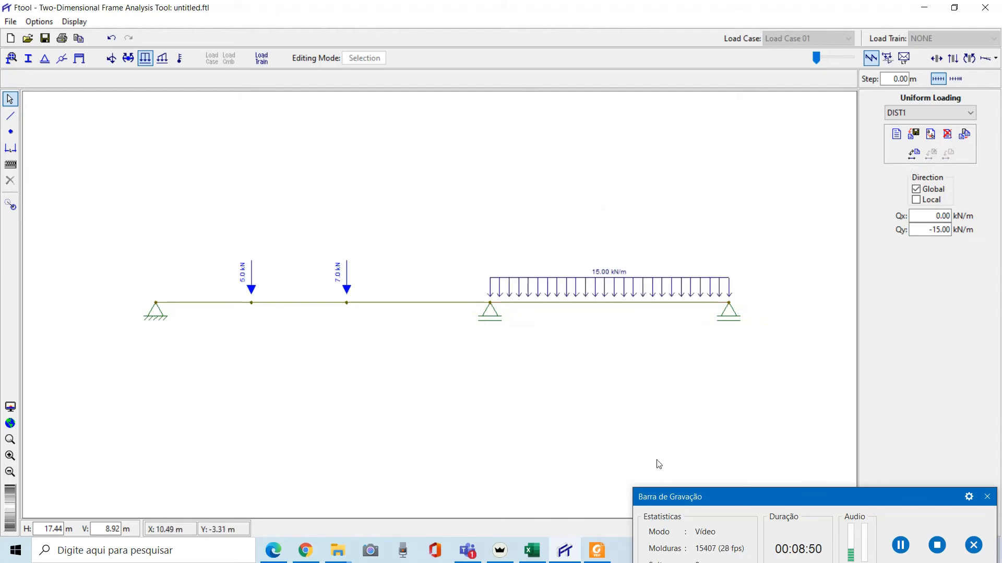
Add dimension lines for the beam segments from 0 m to 2 m and from 2 m to 4 m
scroll(374, 284, up, 4)
scroll(399, 272, down, 4)
scroll(398, 272, down, 3)
scroll(400, 282, up, 5)
scroll(402, 282, down, 4)
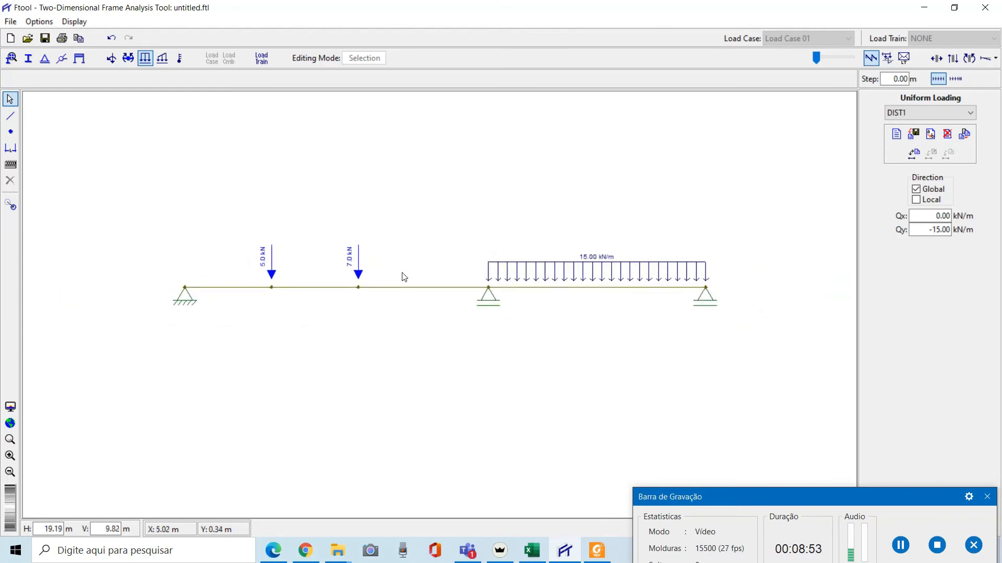
scroll(409, 261, up, 4)
scroll(417, 263, down, 2)
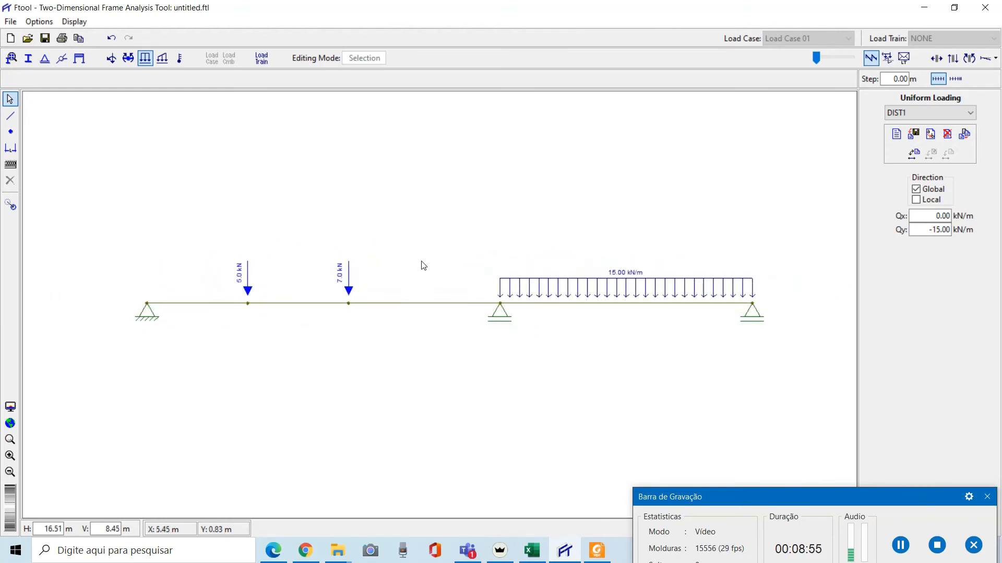
scroll(438, 277, up, 1)
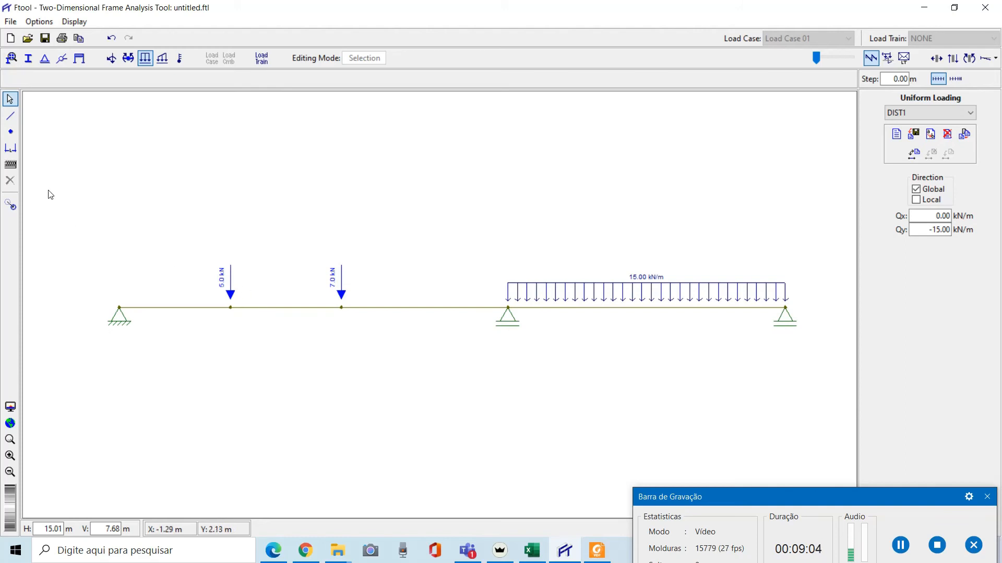
click(10, 148)
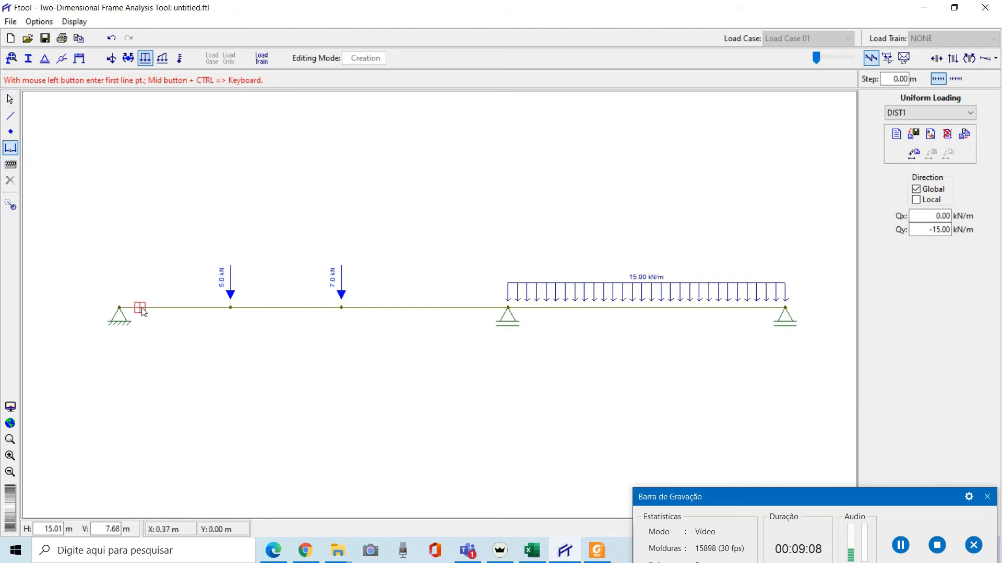
click(119, 308)
click(230, 308)
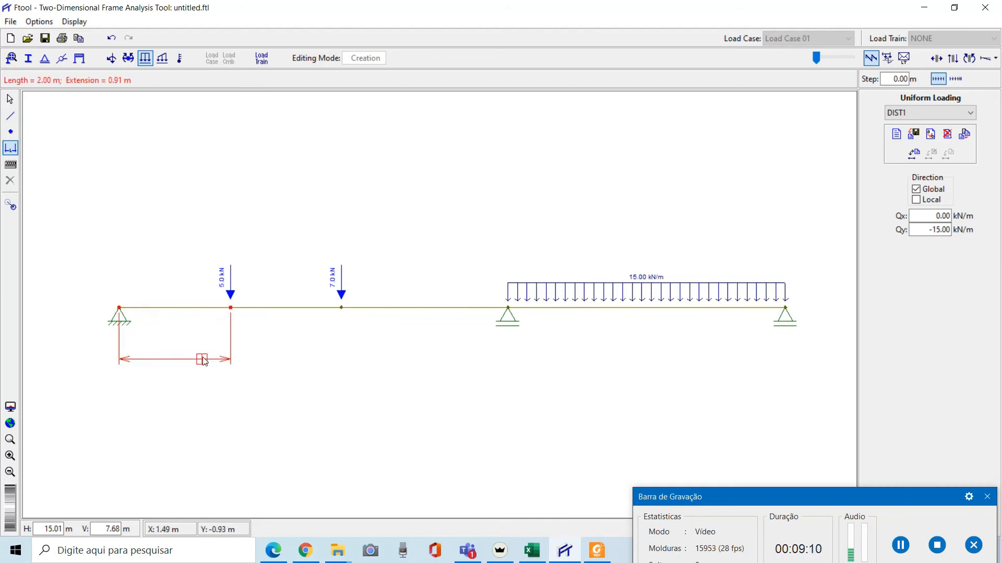
click(199, 383)
click(230, 308)
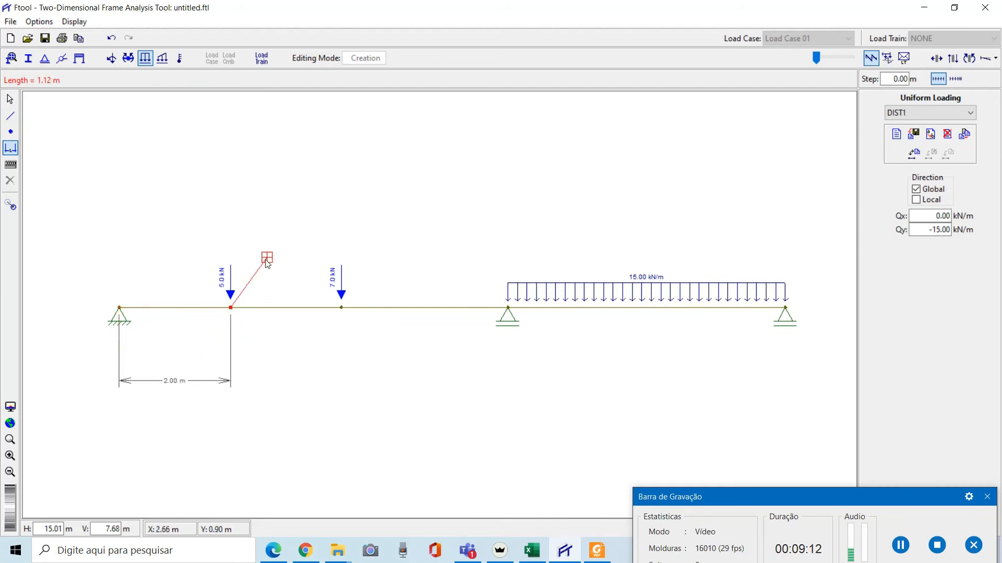
click(341, 308)
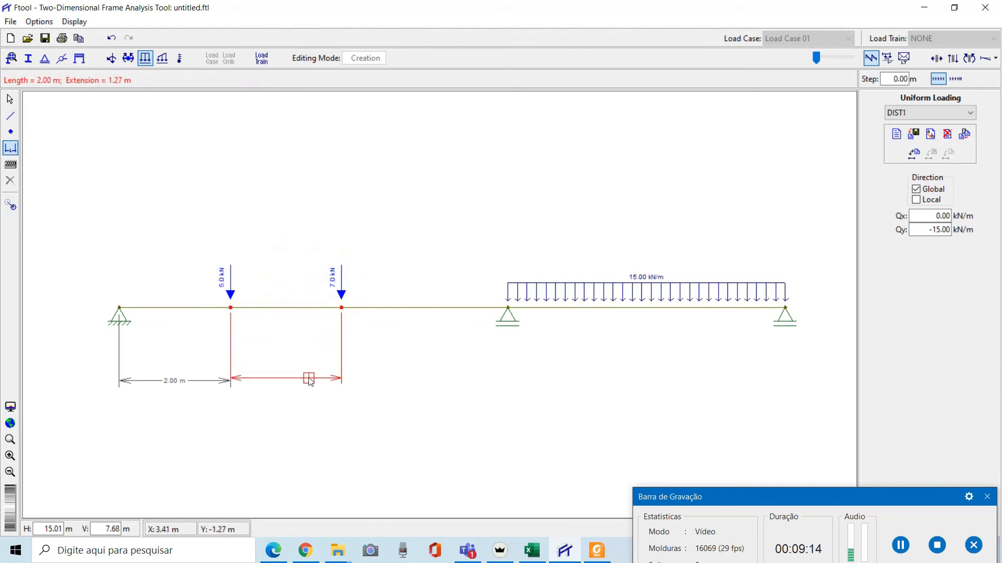
click(314, 381)
Add dimension lines for the segments from 4 m to 7 m and from 7 m to 12 m
click(341, 308)
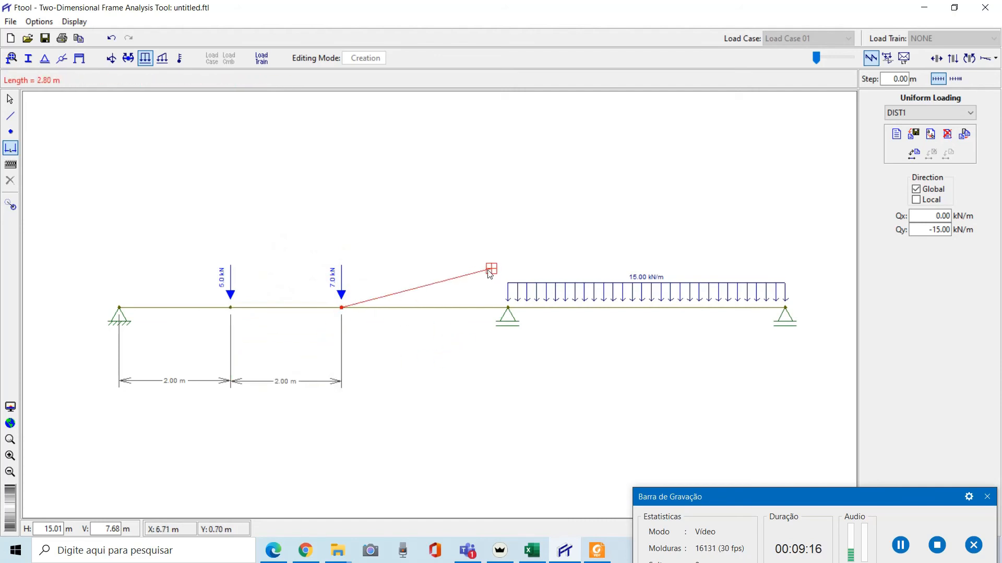
click(507, 308)
click(478, 381)
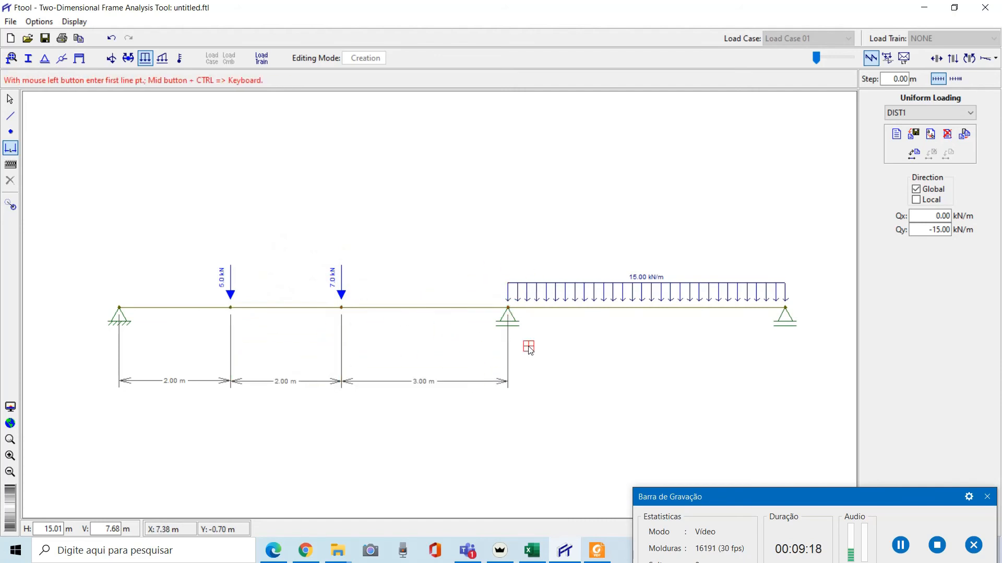
click(507, 308)
click(786, 309)
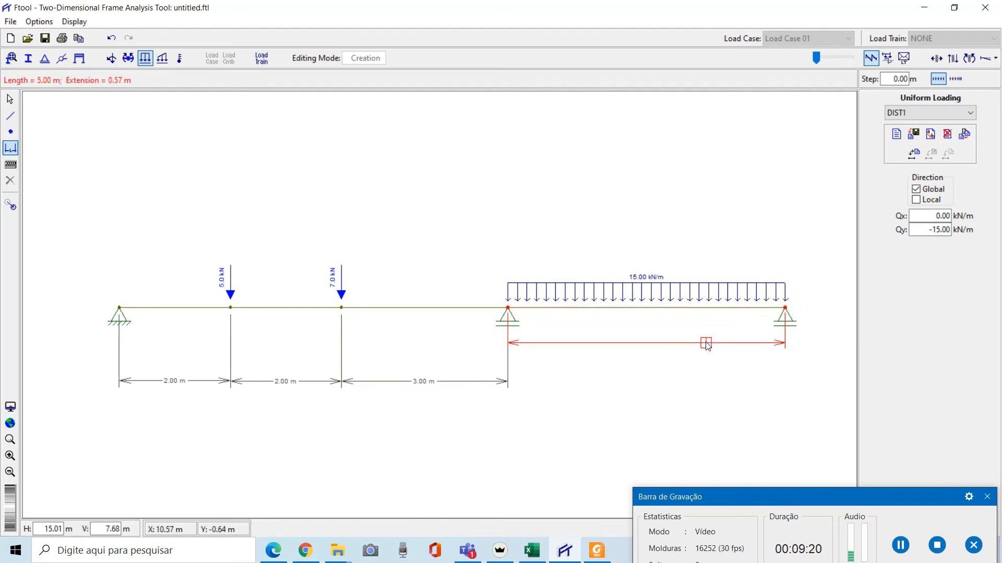
click(654, 381)
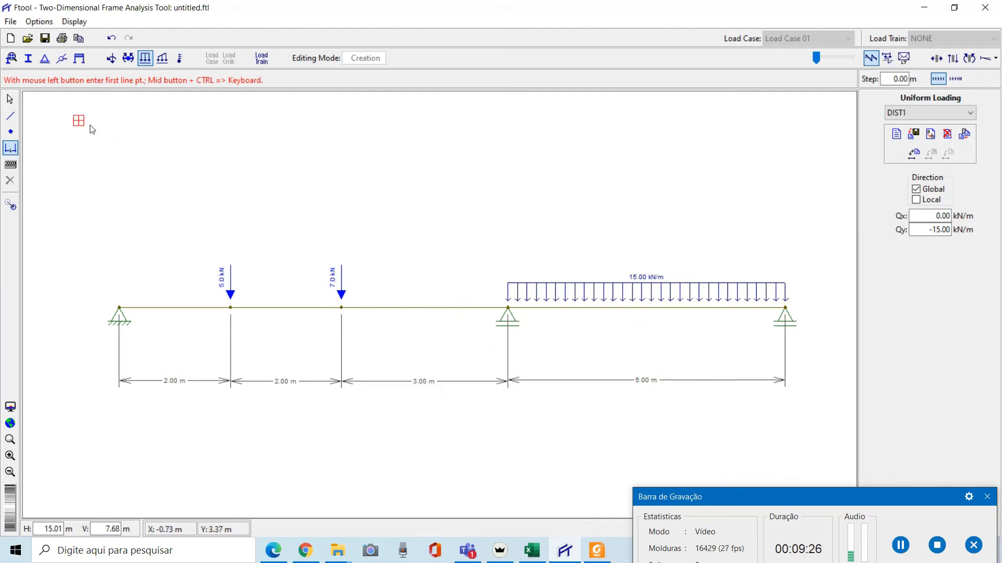
Save the model as VIDEO AULA FTOOL in the #aula06 - 25-02-2021 folder
click(44, 38)
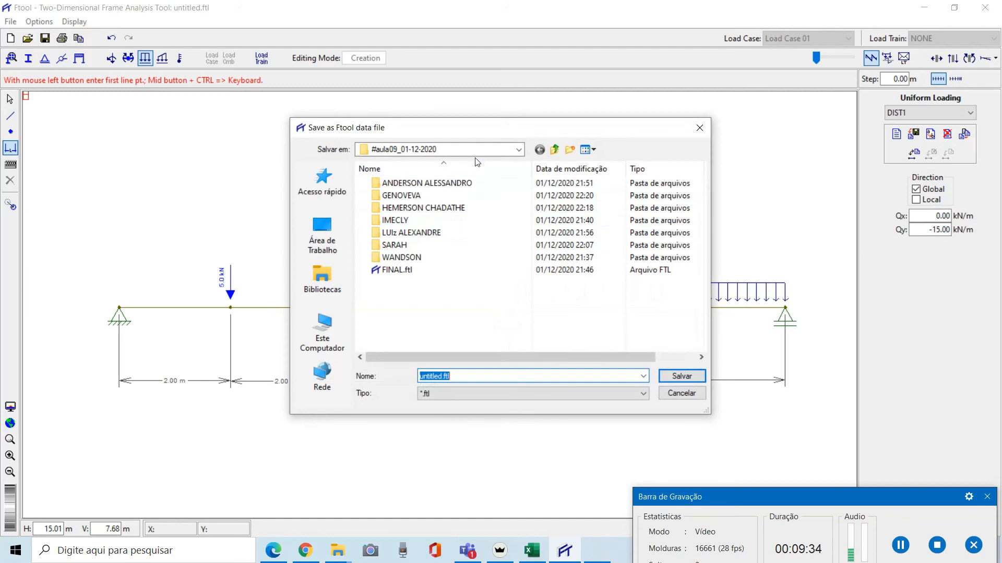
click(441, 150)
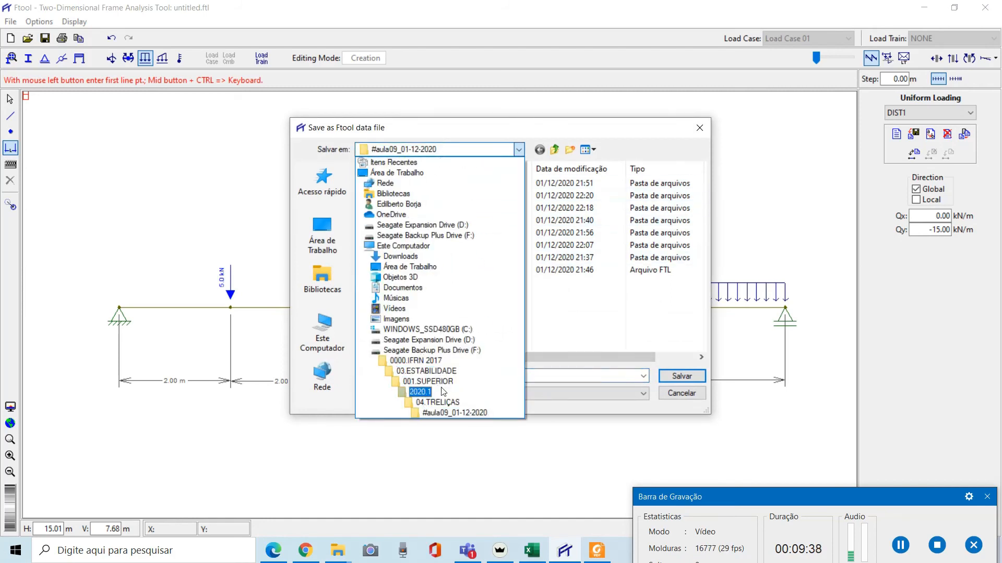
click(435, 362)
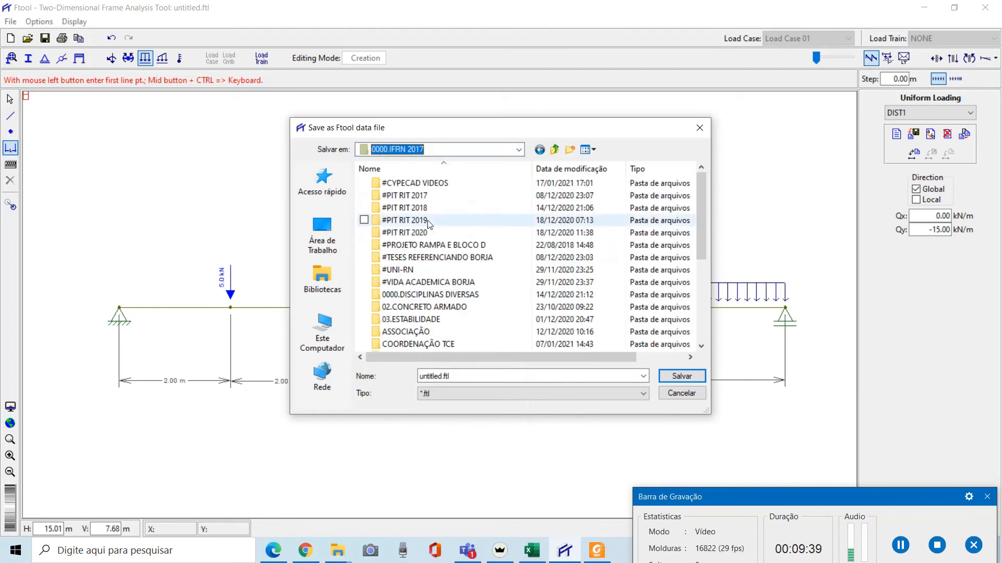
double_click(426, 307)
click(420, 184)
double_click(420, 184)
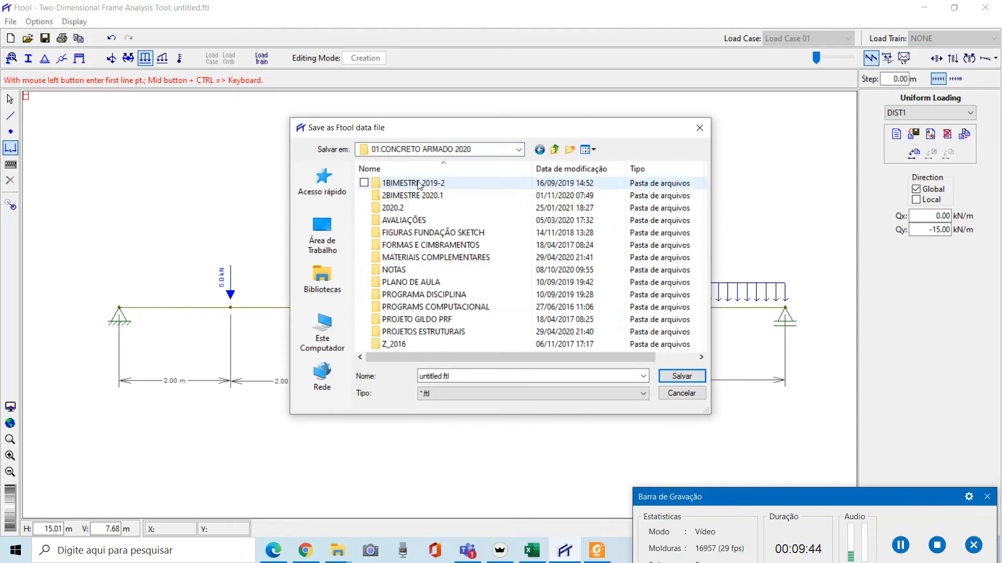
double_click(404, 208)
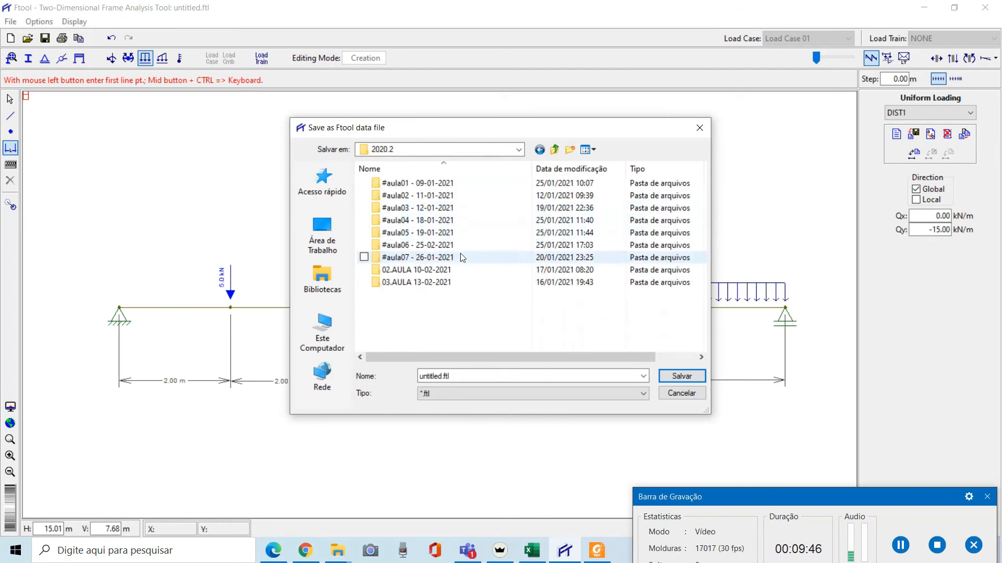
double_click(441, 245)
double_click(468, 376)
text(VIDEO AULA F)
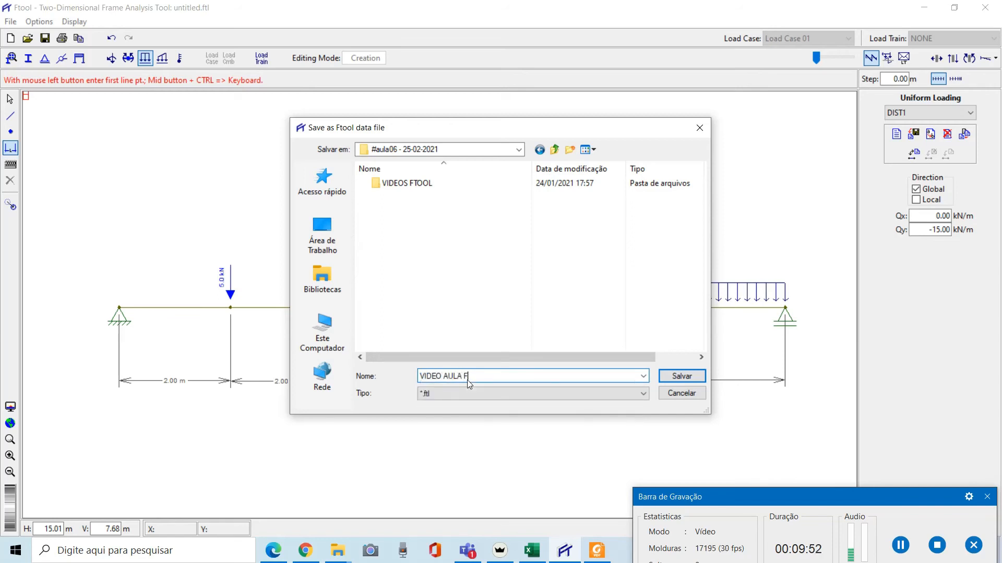
key(Return)
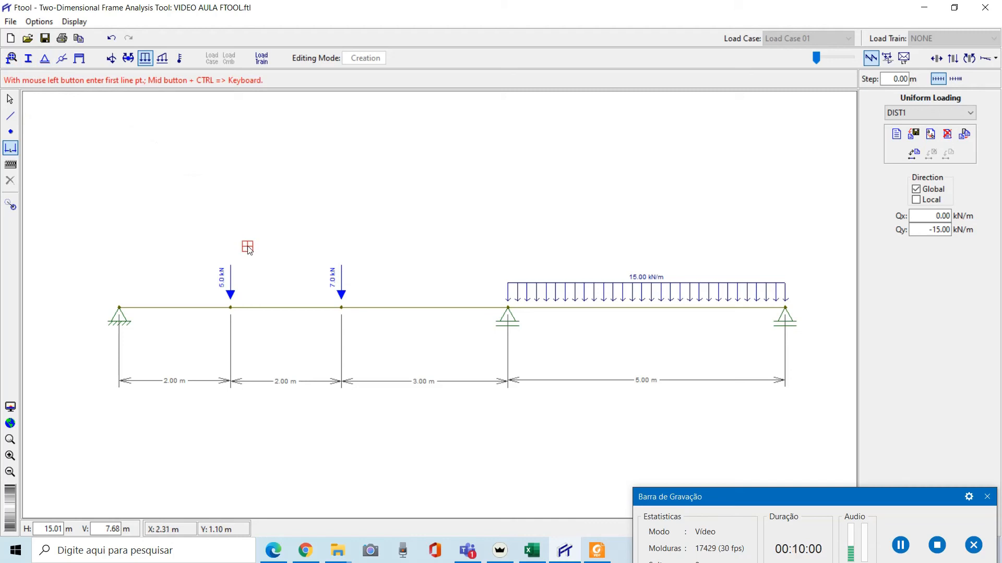
key(Escape)
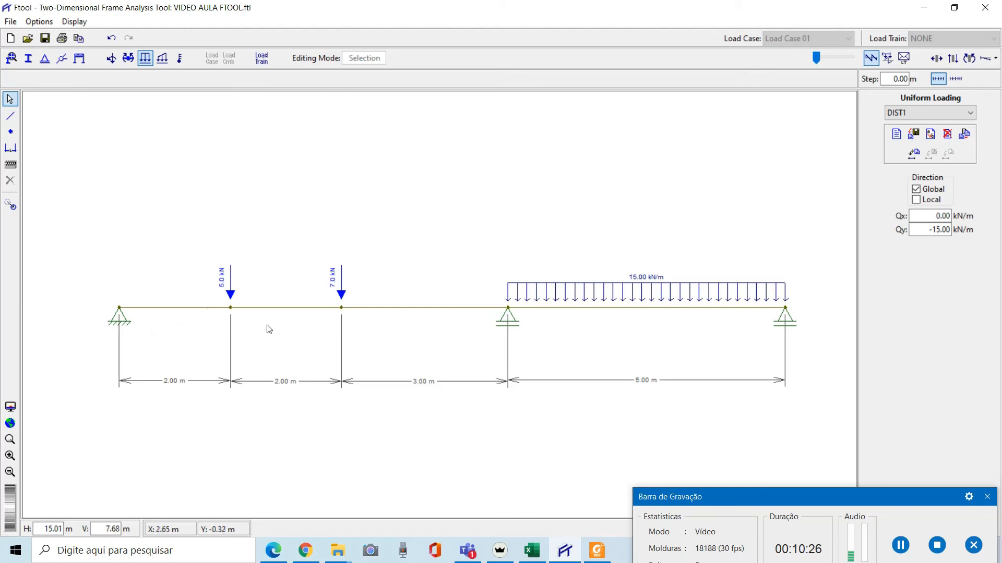
Create a Concrete Isotropic material MATERIAL1 and apply it to all beam members
click(11, 59)
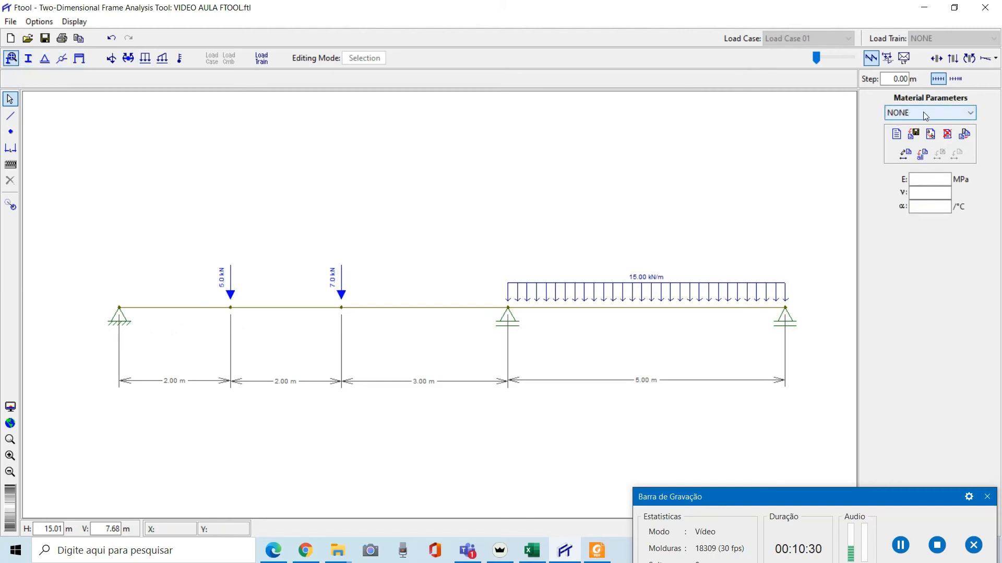
click(896, 134)
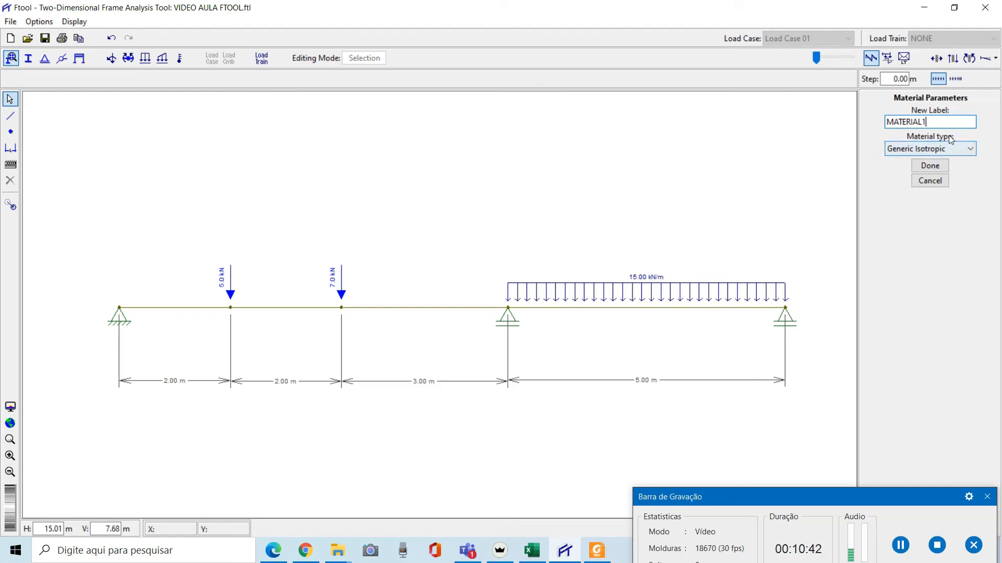
click(971, 152)
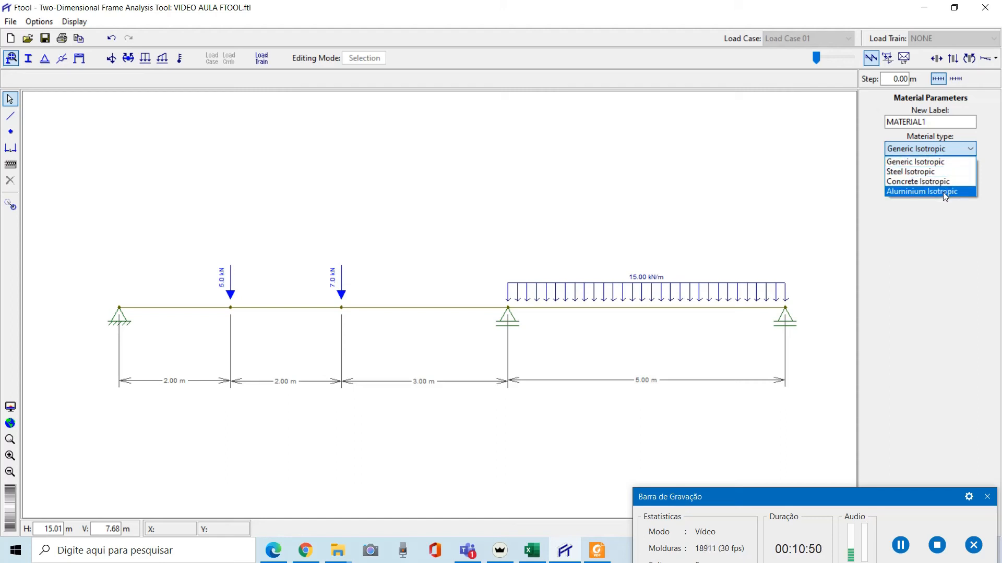
click(937, 184)
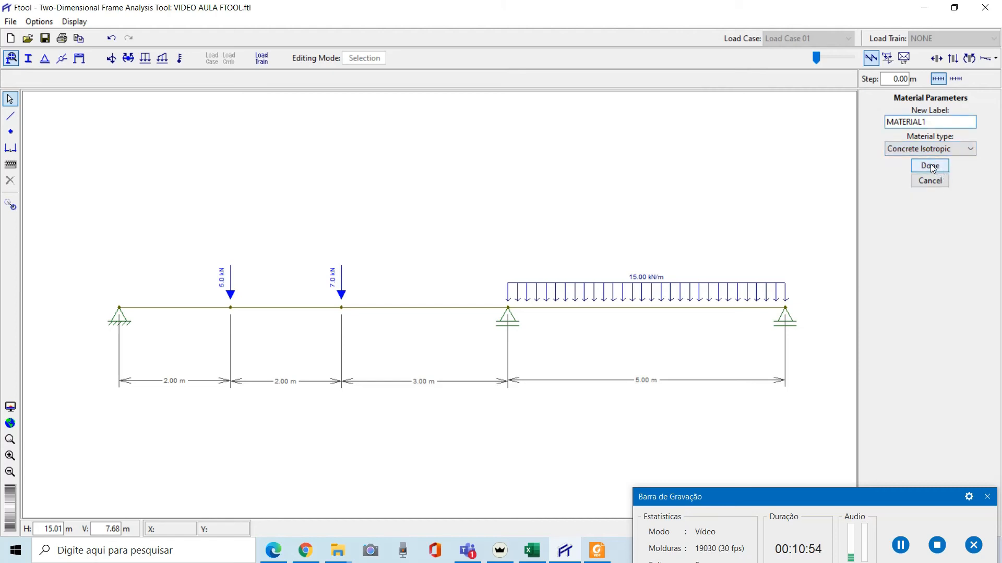
click(931, 165)
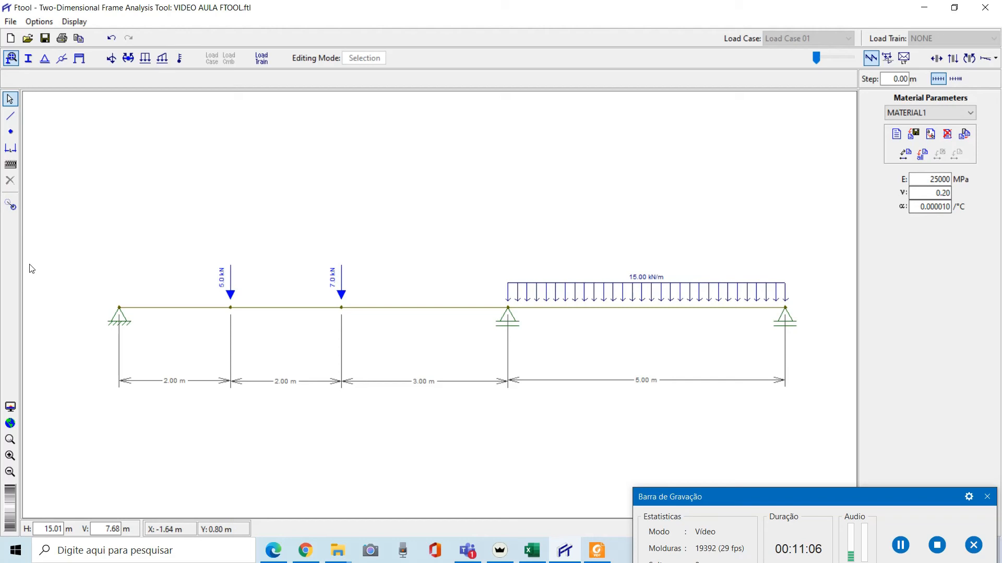
drag(47, 211, 828, 420)
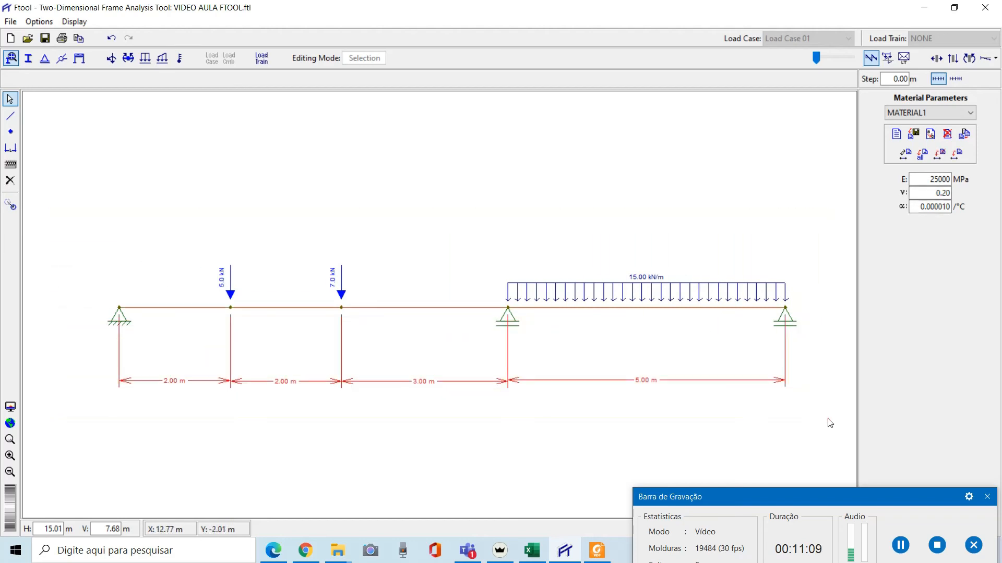
click(957, 155)
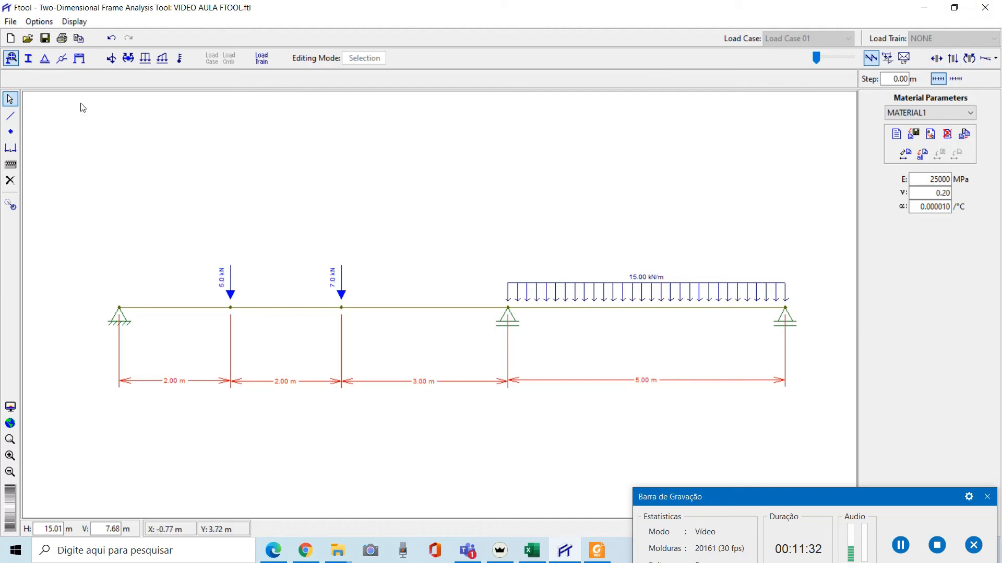
Create a new section property labelled PG1
click(28, 60)
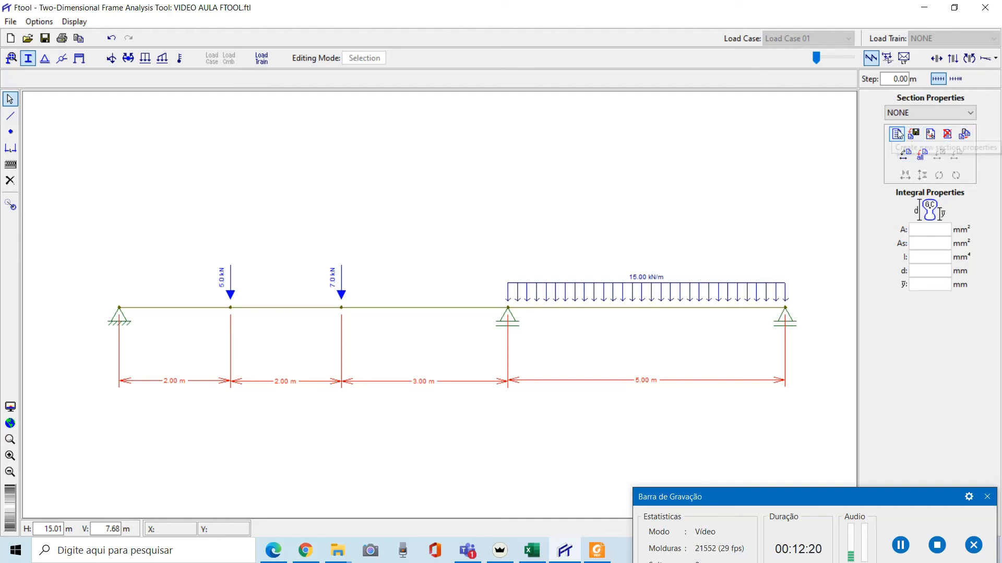
click(897, 134)
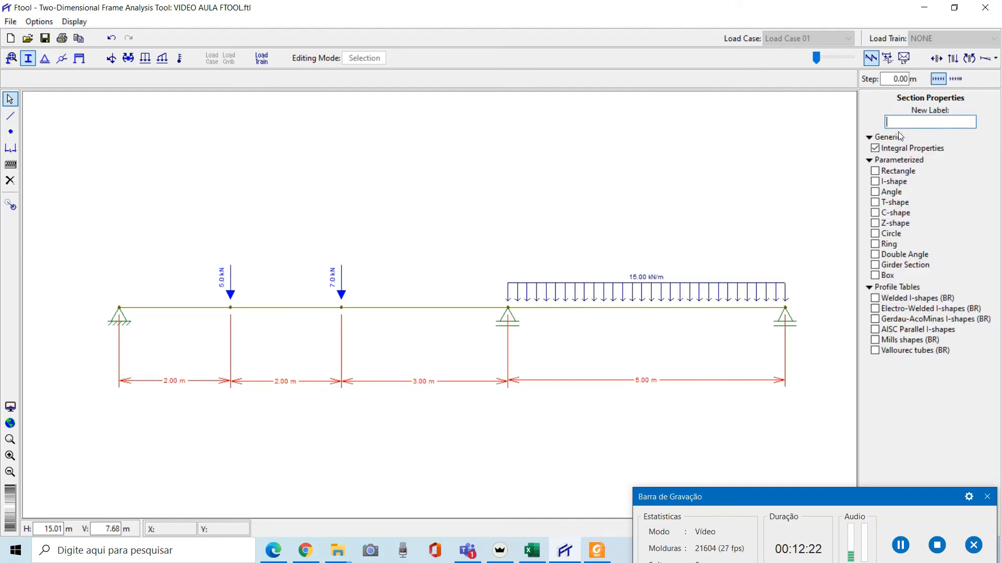
text(PTOP)
text(RIEDADE)
key(BackSpace)
key(BackSpace)
key(BackSpace)
key(BackSpace)
key(BackSpace)
key(BackSpace)
key(BackSpace)
key(BackSpace)
key(BackSpace)
key(BackSpace)
key(BackSpace)
text(PG)
key(Return)
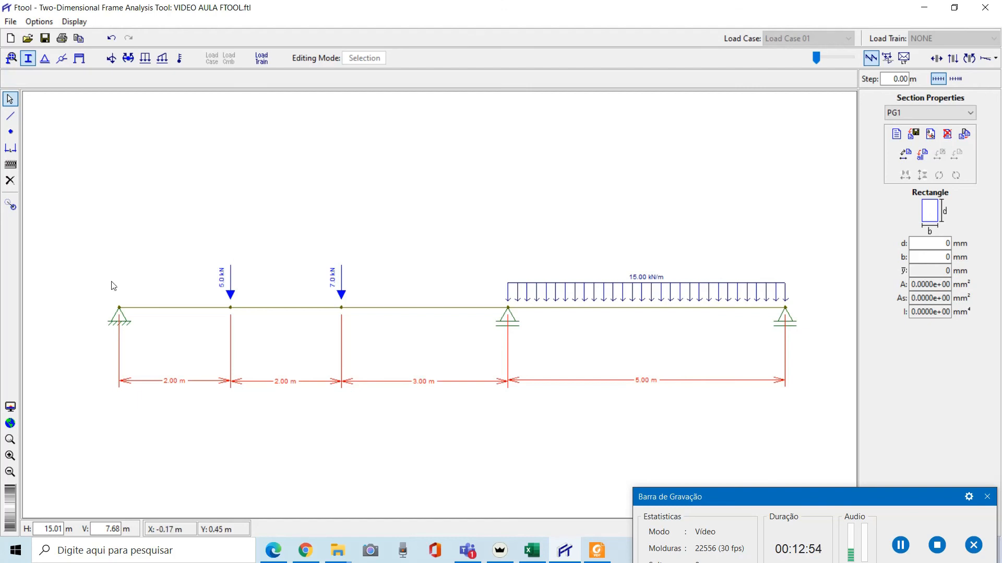
Set the rectangular section PG1 to b 20 mm and d 50 mm and apply it to all members
click(939, 256)
text(2)
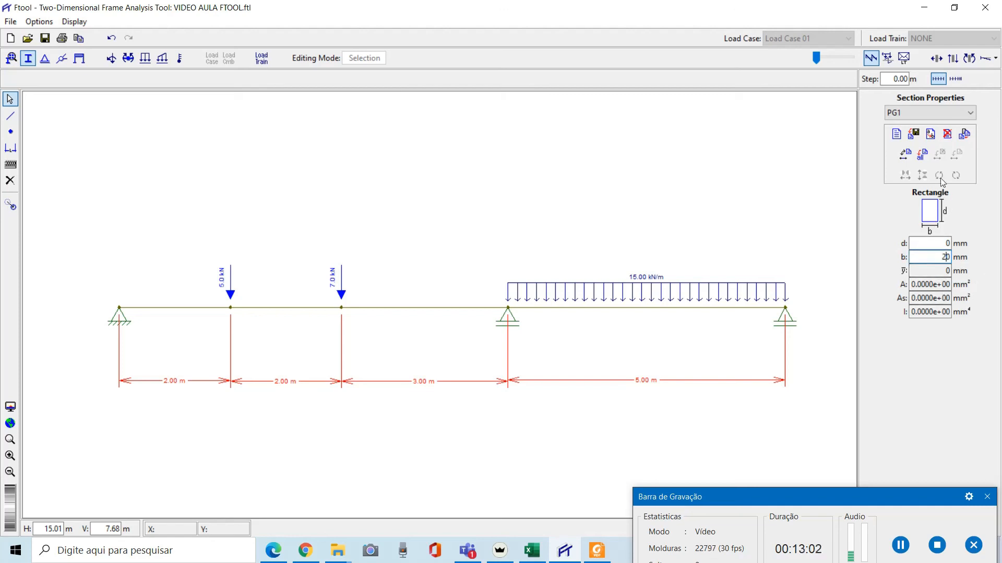
click(947, 243)
text(5)
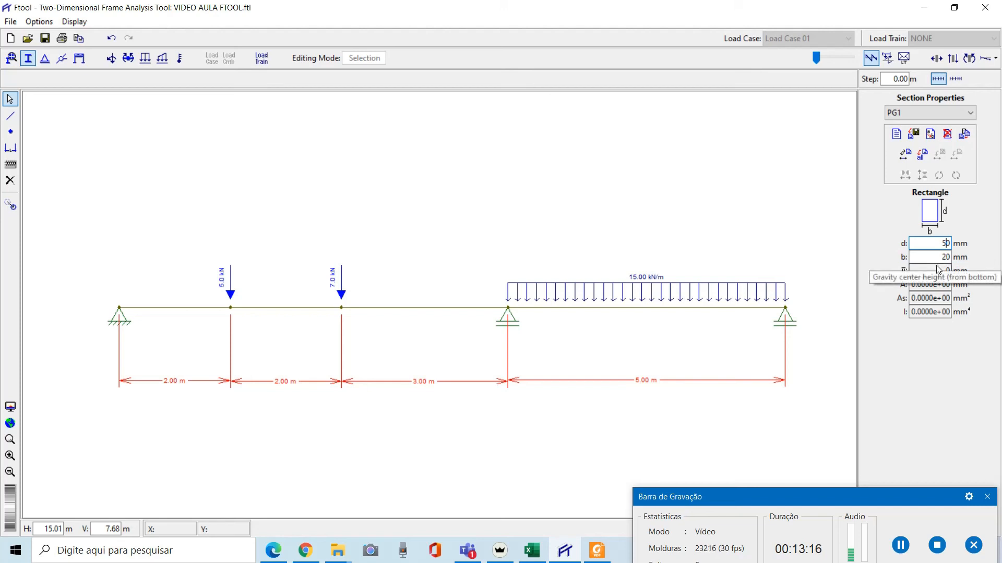
drag(73, 204, 817, 416)
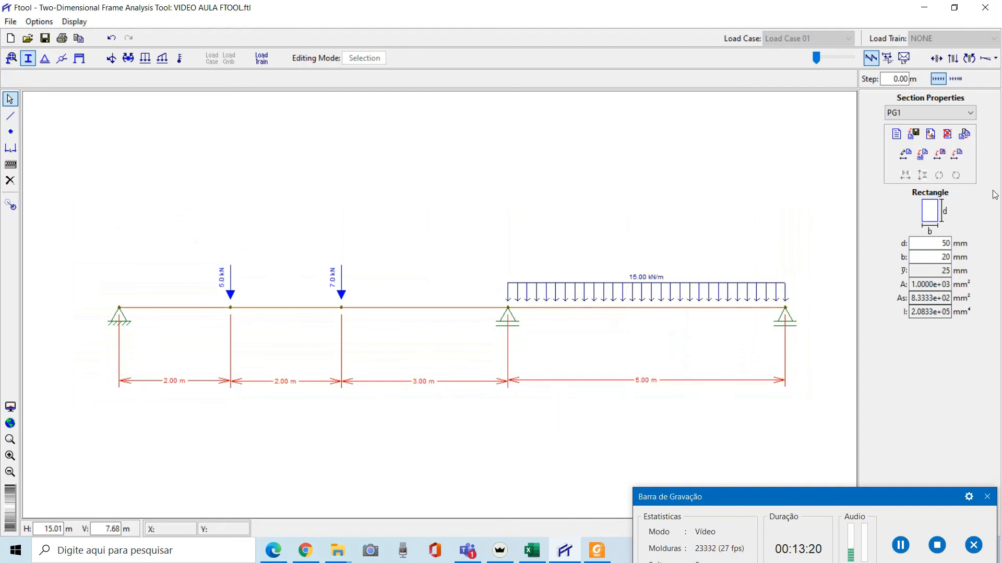
click(962, 158)
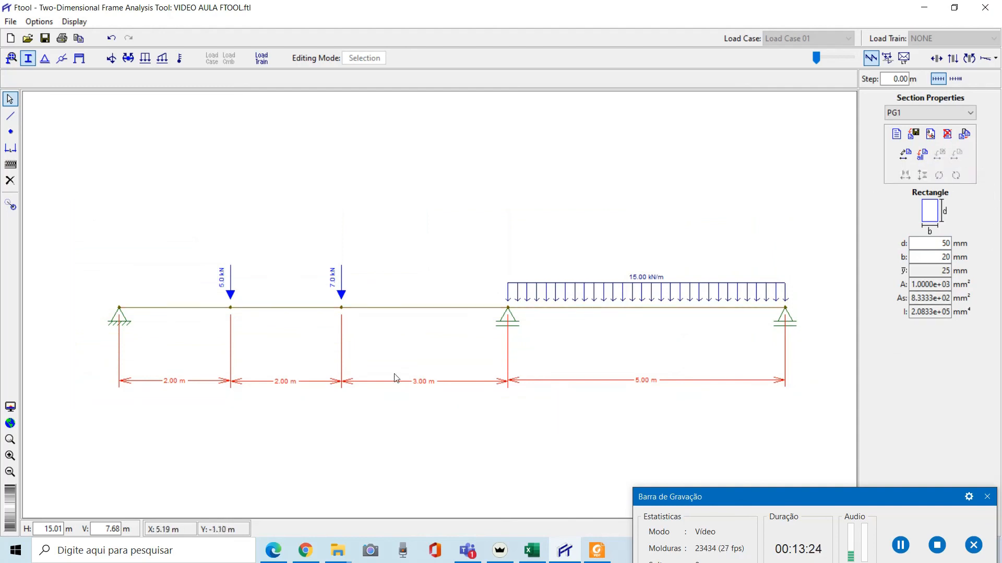
Save the model and display the shear force diagram, adjusting its scale
click(46, 39)
click(952, 59)
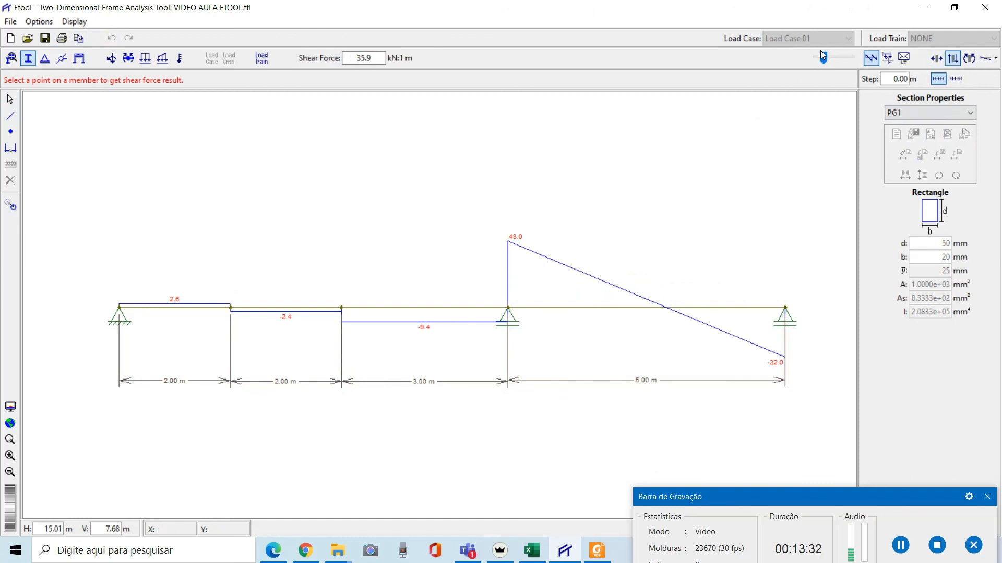
drag(823, 55, 837, 61)
scroll(251, 303, up, 3)
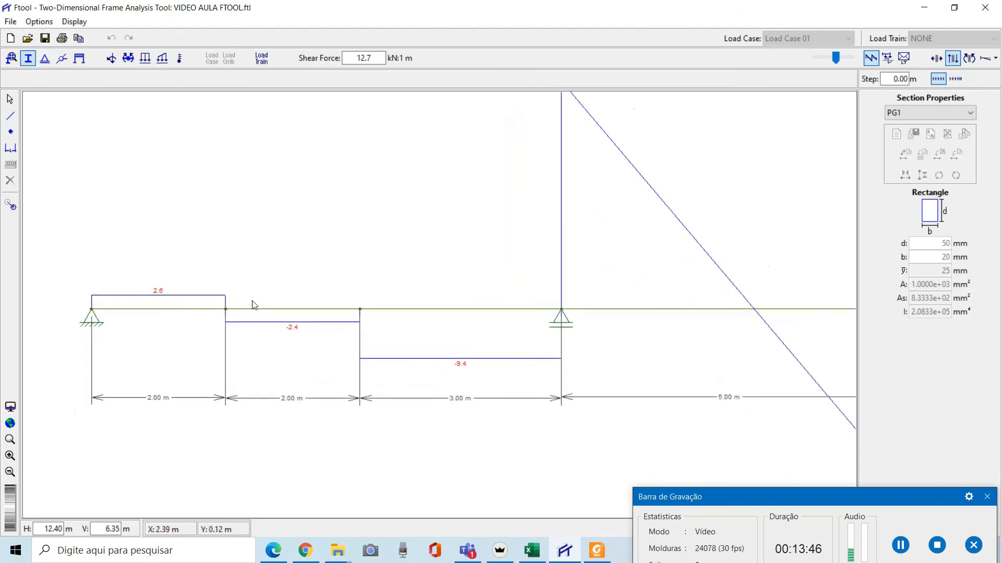
scroll(262, 317, down, 5)
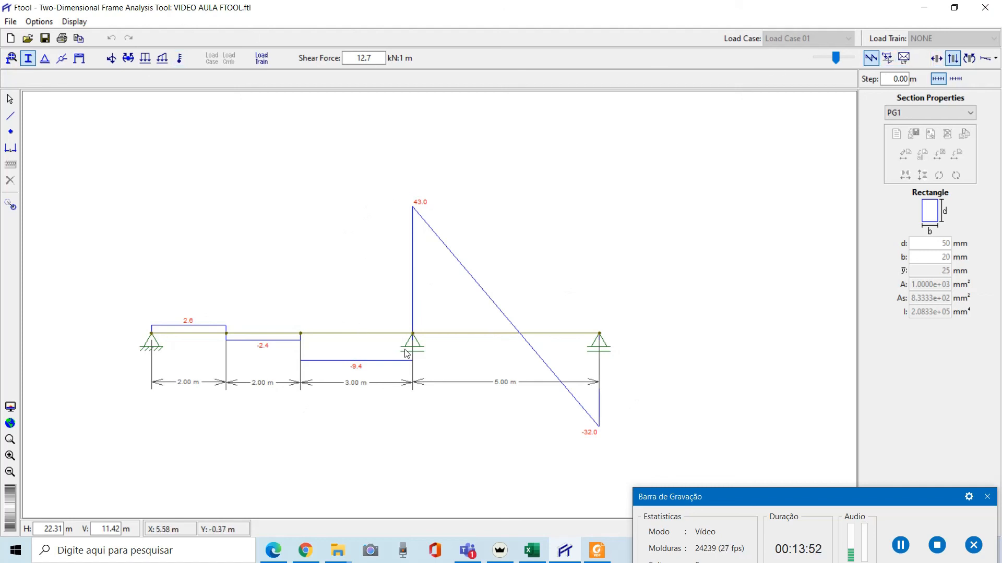
Set the text display size to Large
click(47, 23)
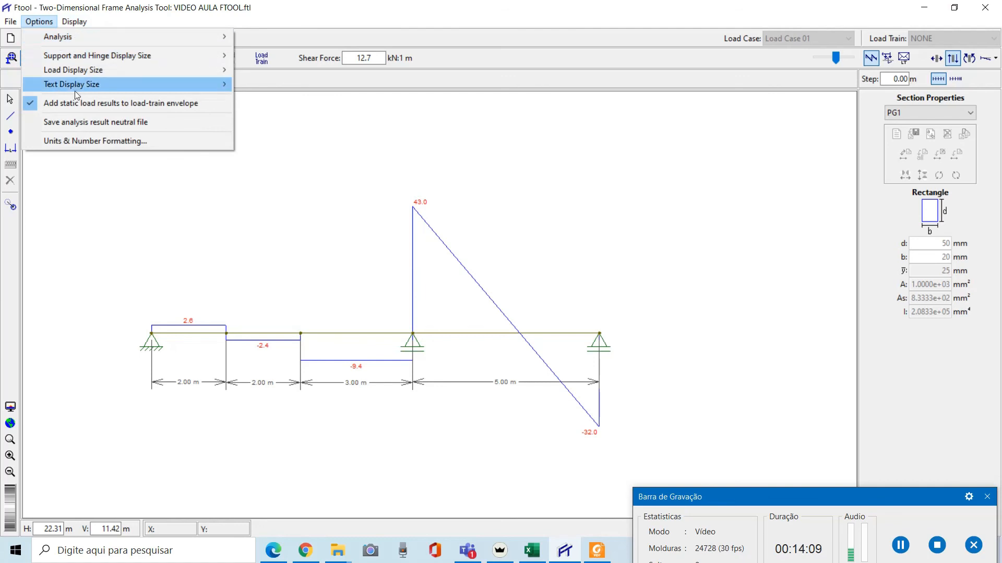
mouse_move(87, 86)
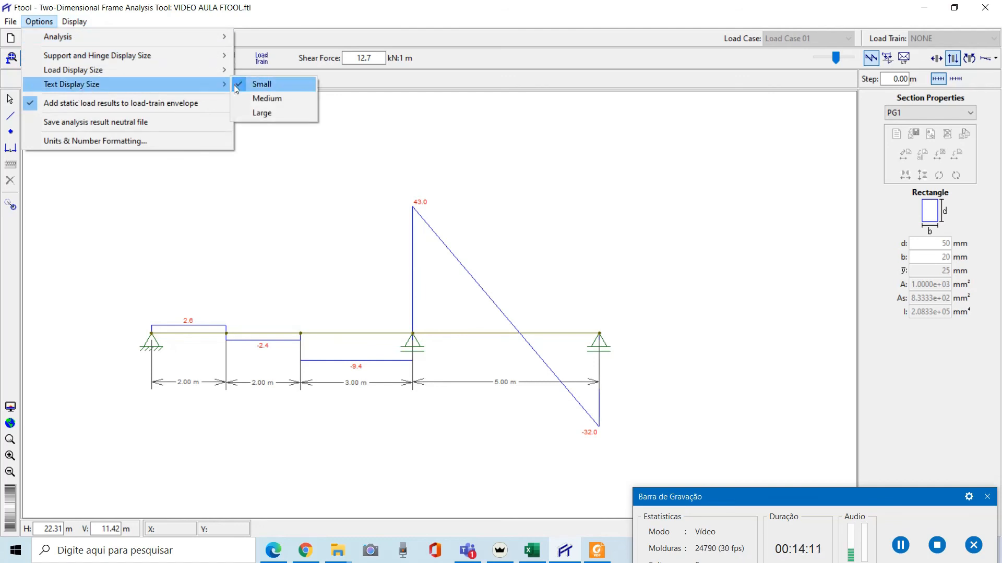
click(249, 113)
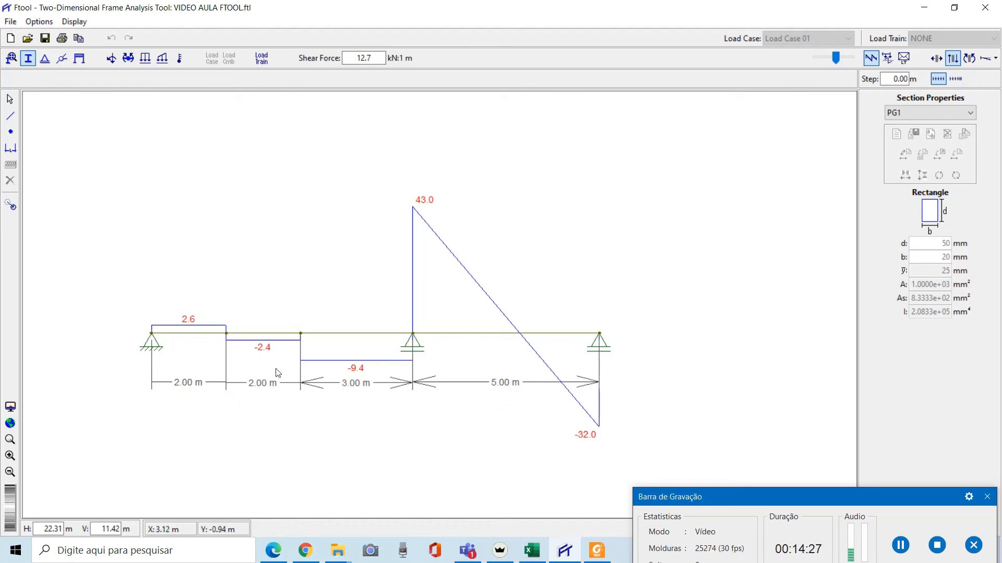
Select and delete the dimension lines below the beam
click(10, 99)
drag(121, 370, 87, 375)
key(Delete)
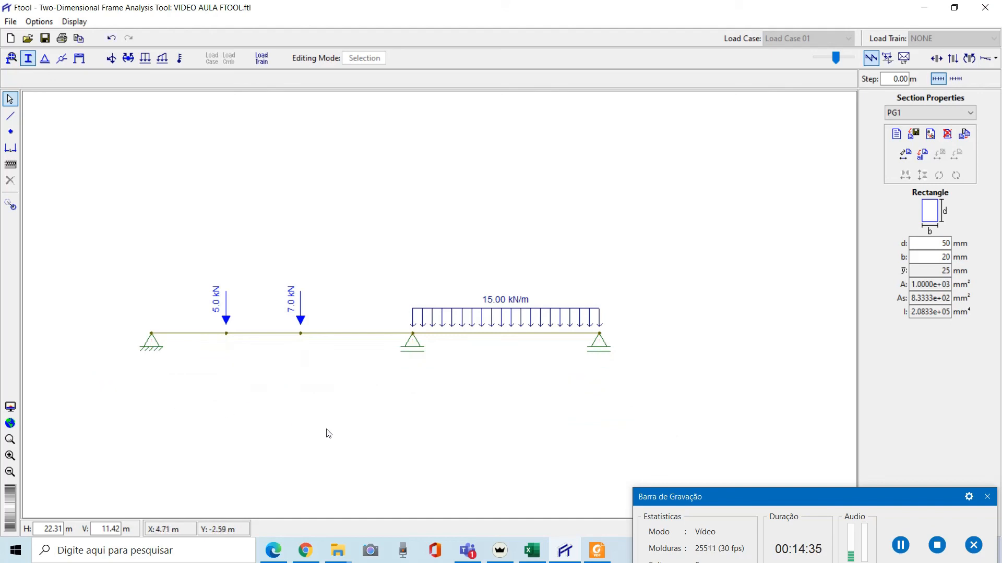
Display the shear force diagram with an enlarged diagram scale
scroll(316, 347, up, 1)
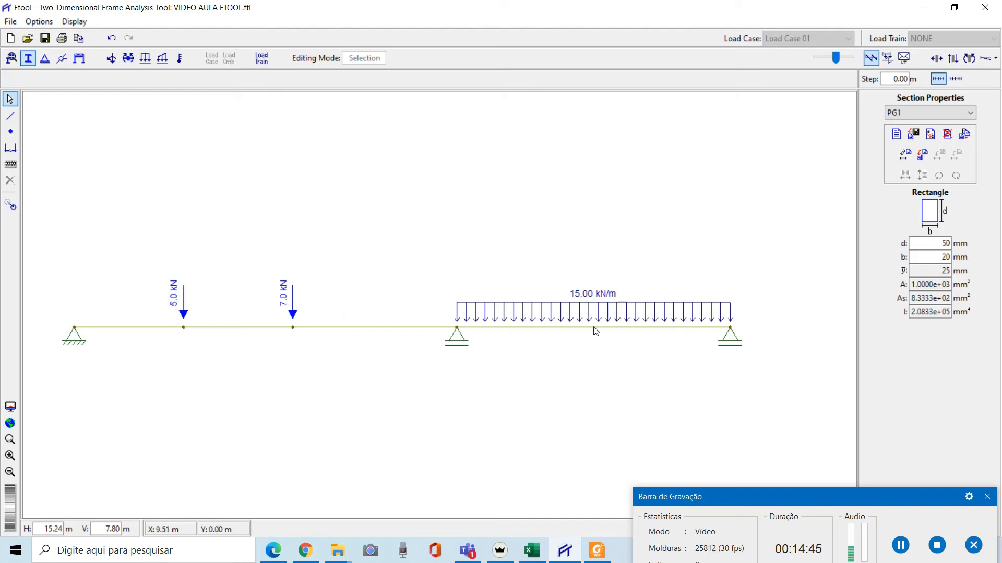
click(953, 58)
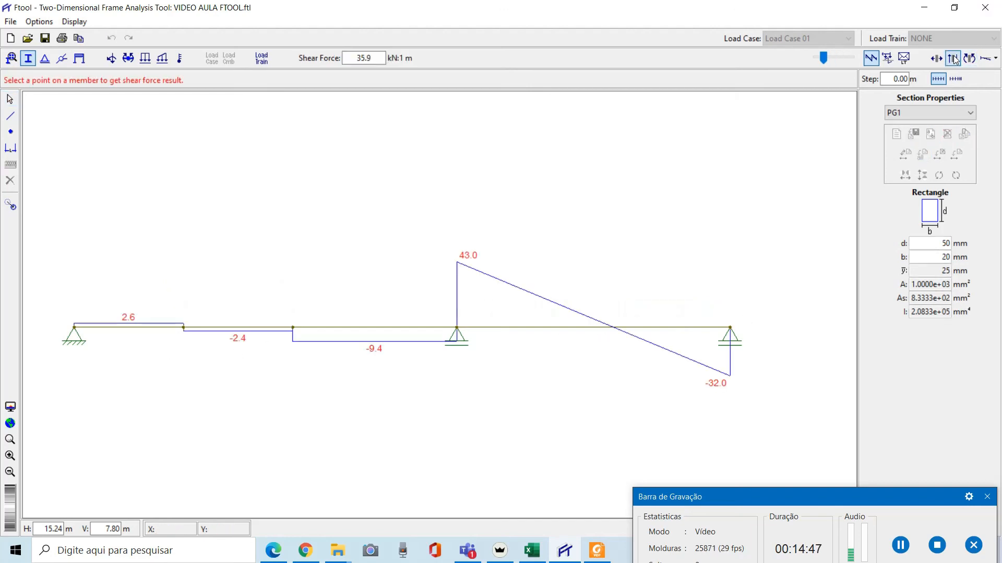
drag(829, 61, 833, 56)
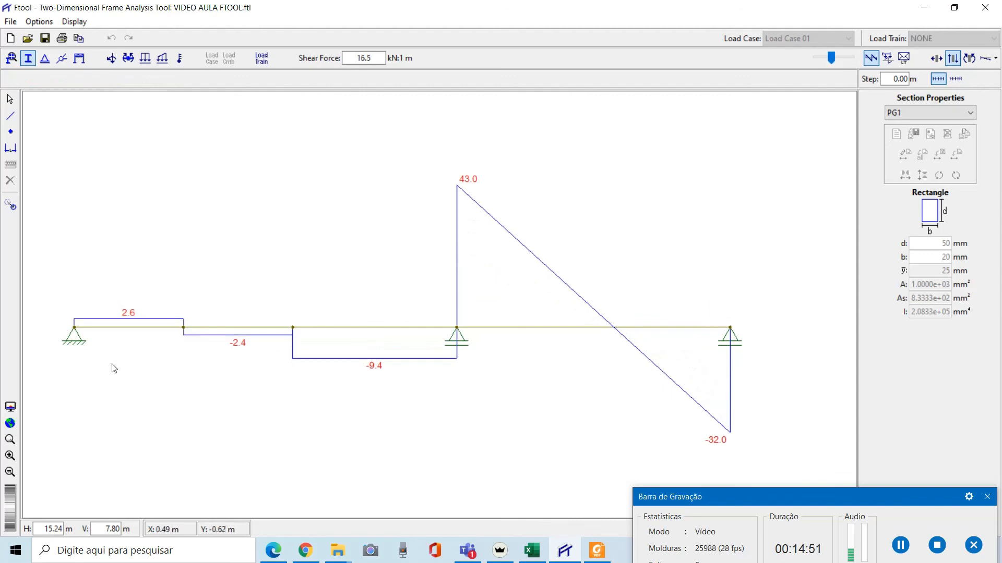
Display the bending moment diagram and then the axial force diagram
click(970, 58)
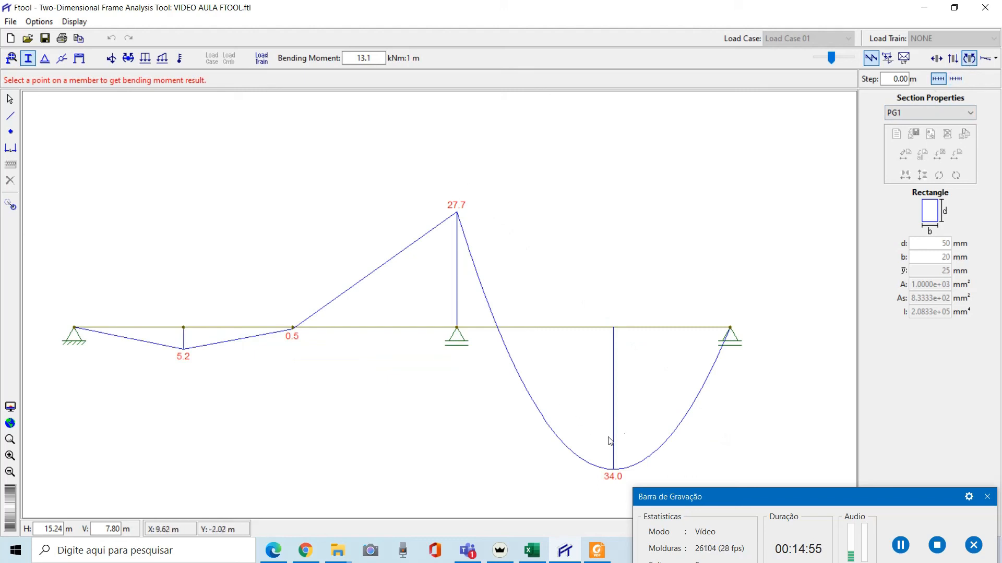
click(936, 59)
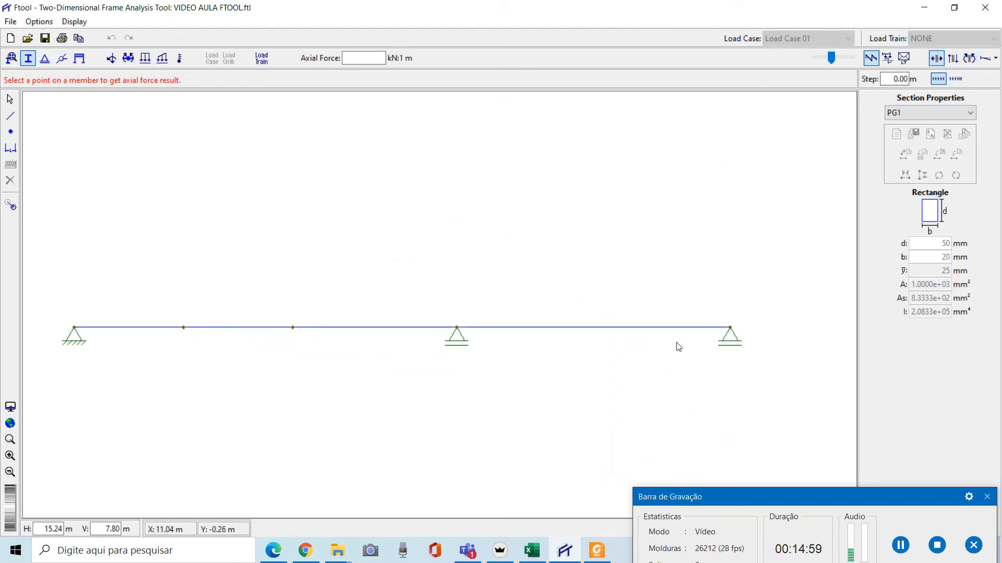